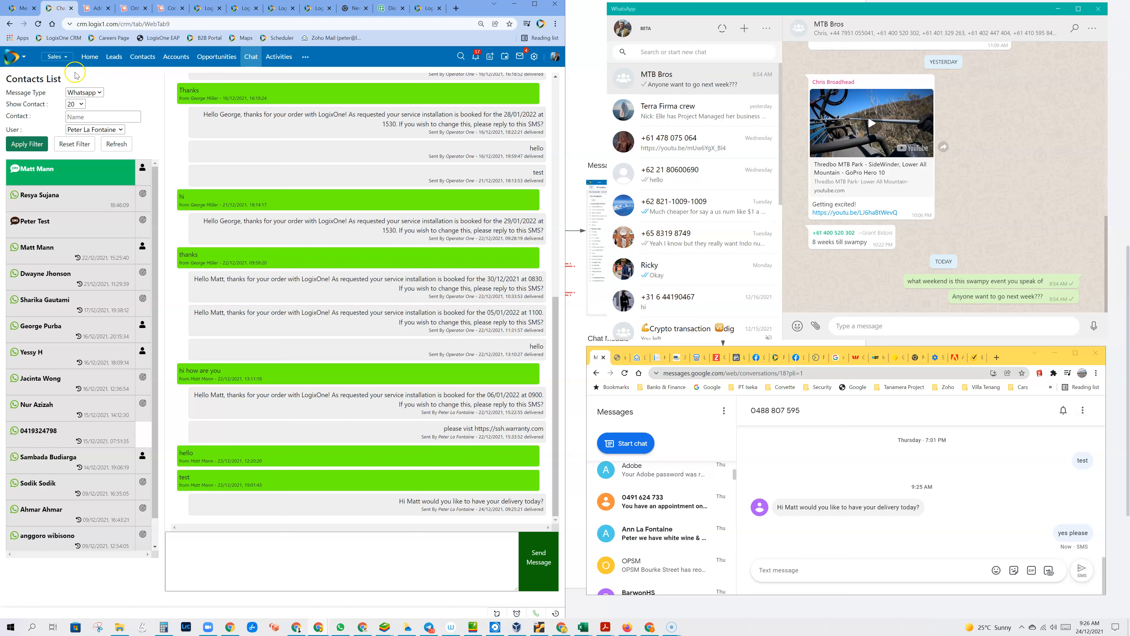
# In the Chat contacts list, set the message type filter to All and the user filter to All.
pyautogui.click(252, 61)
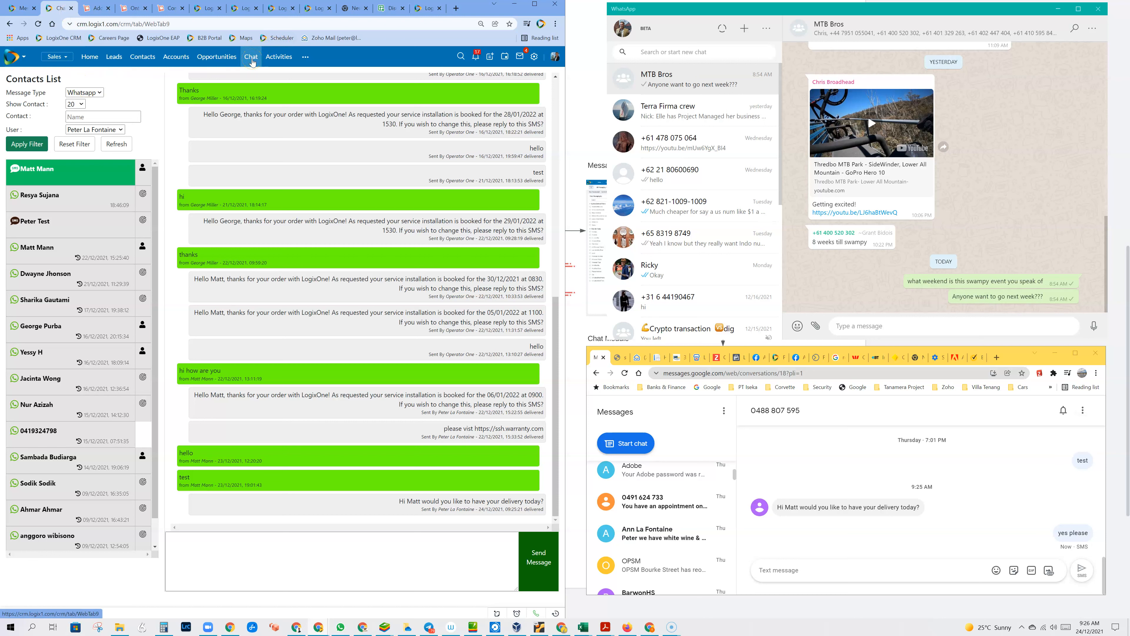
pyautogui.click(103, 186)
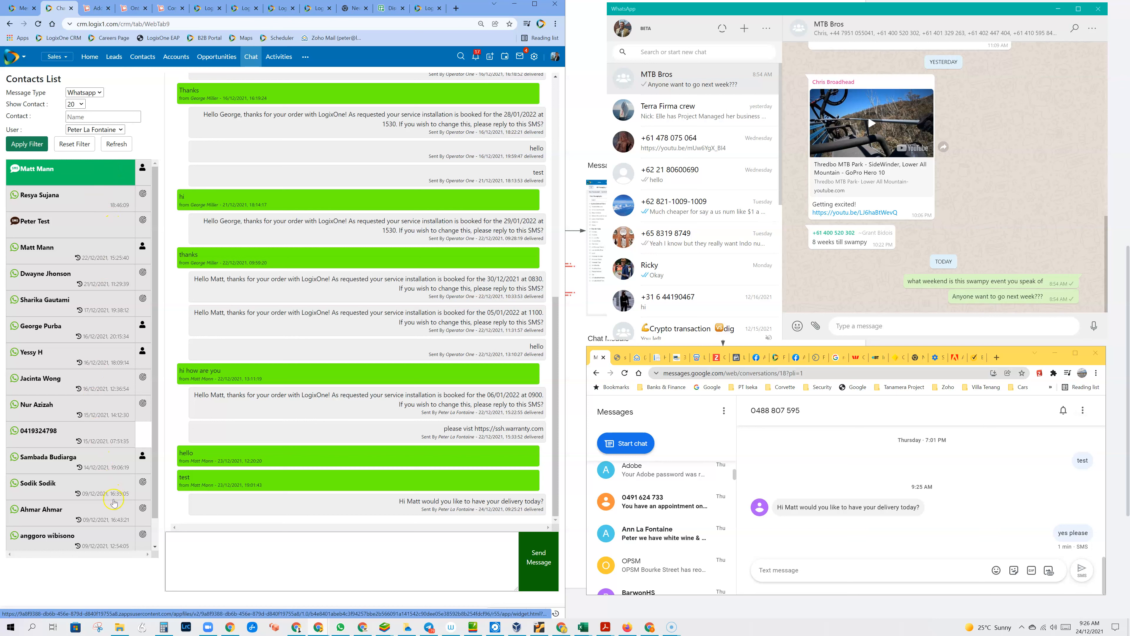
pyautogui.click(99, 94)
pyautogui.click(92, 104)
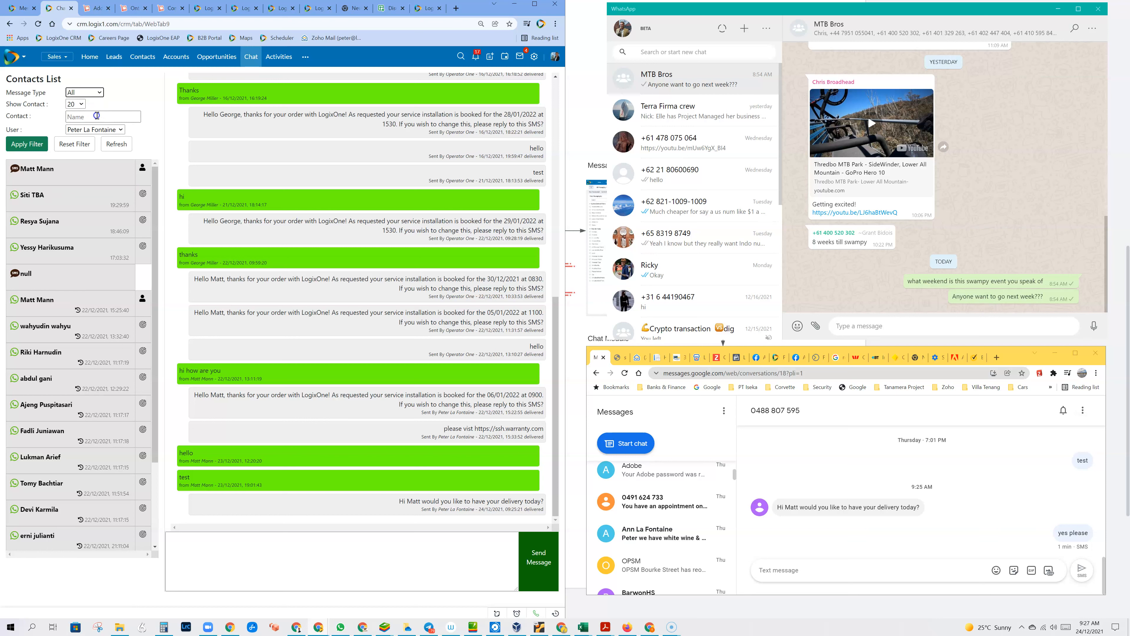
pyautogui.click(100, 129)
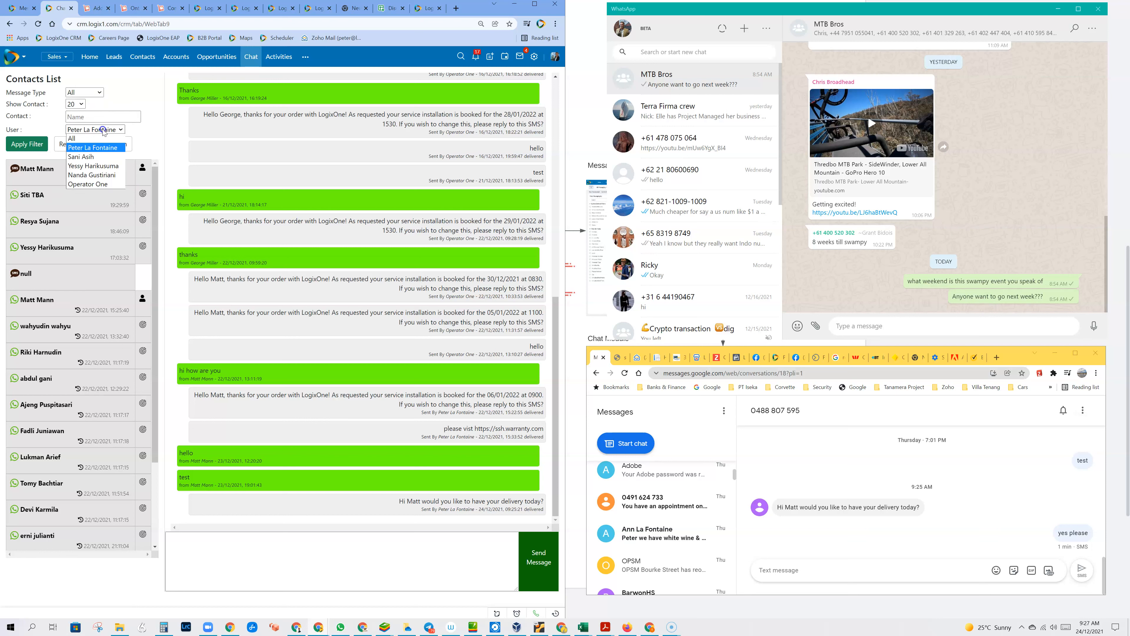
pyautogui.click(97, 139)
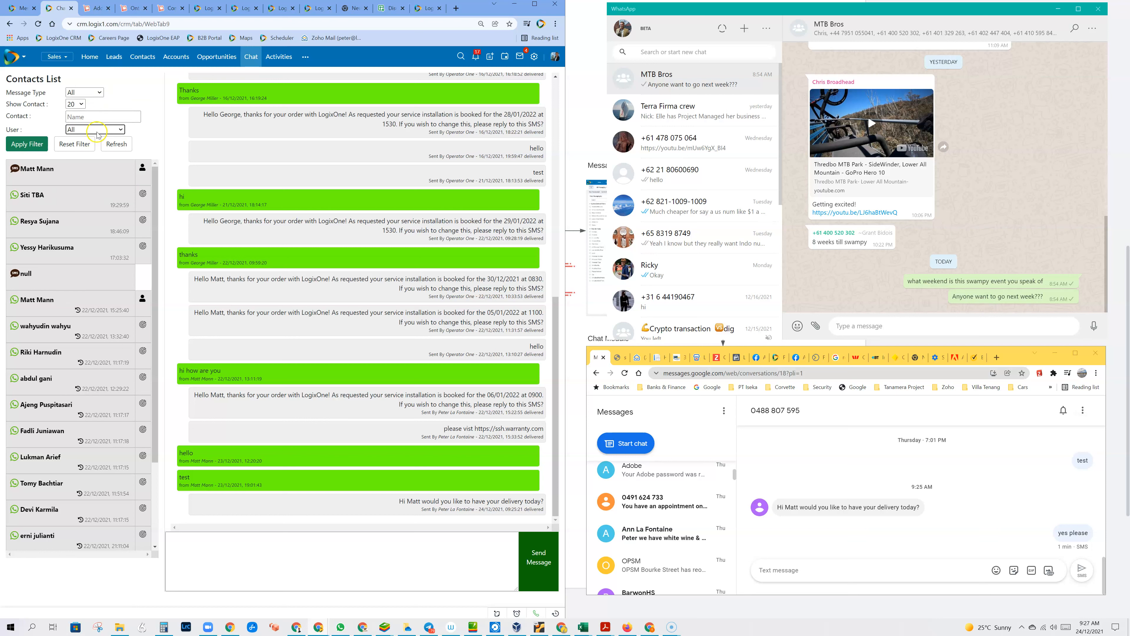
pyautogui.click(103, 130)
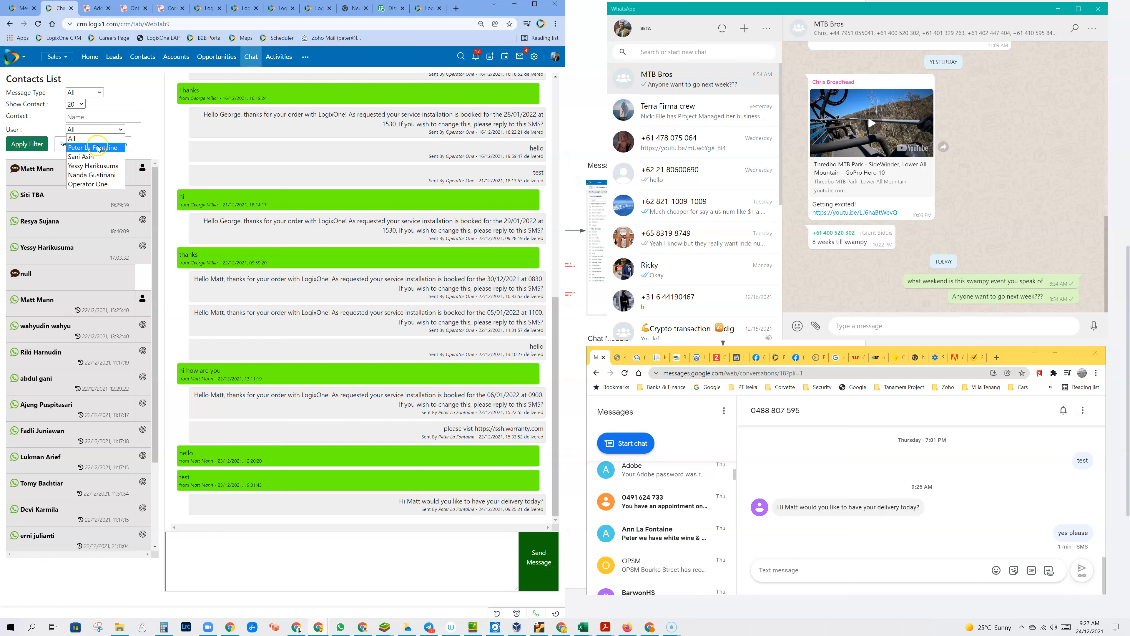
pyautogui.click(118, 103)
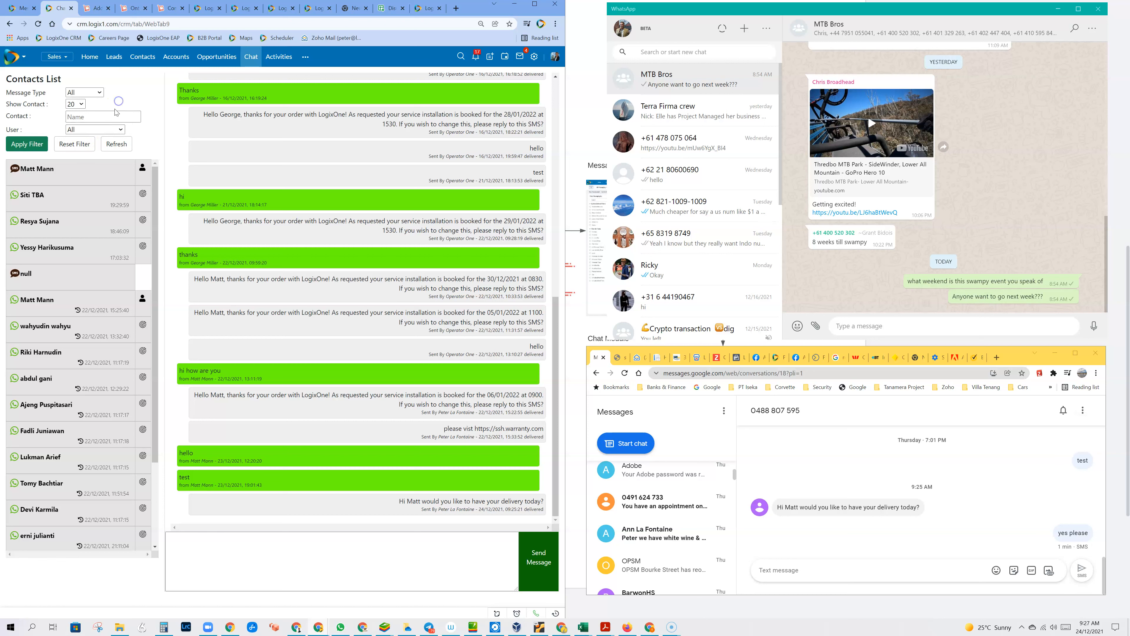
pyautogui.click(104, 130)
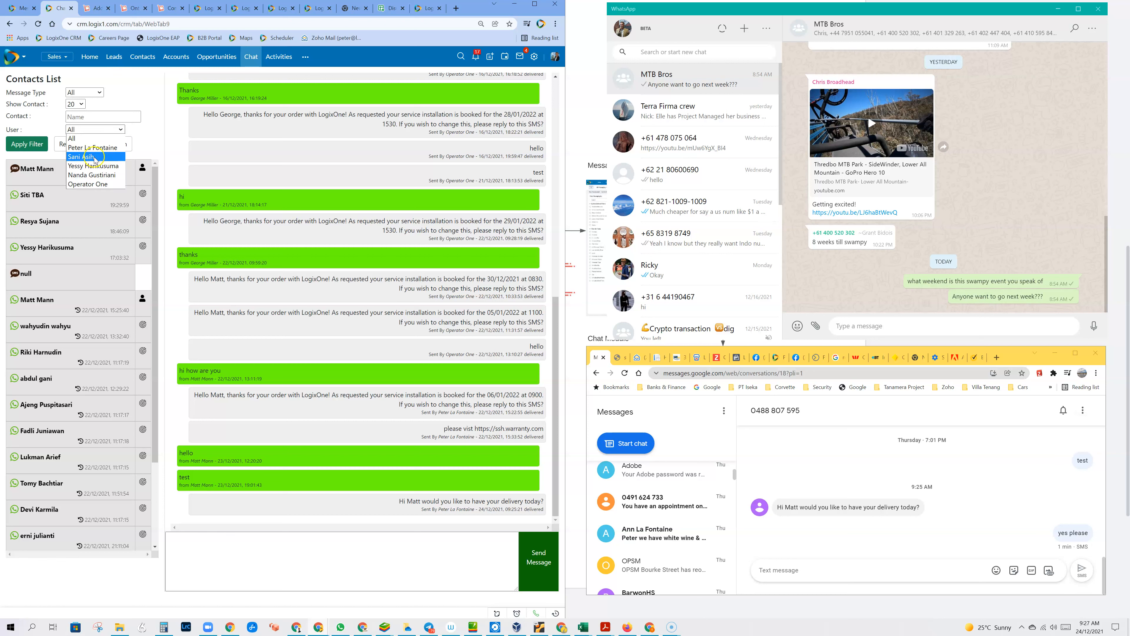
pyautogui.click(117, 109)
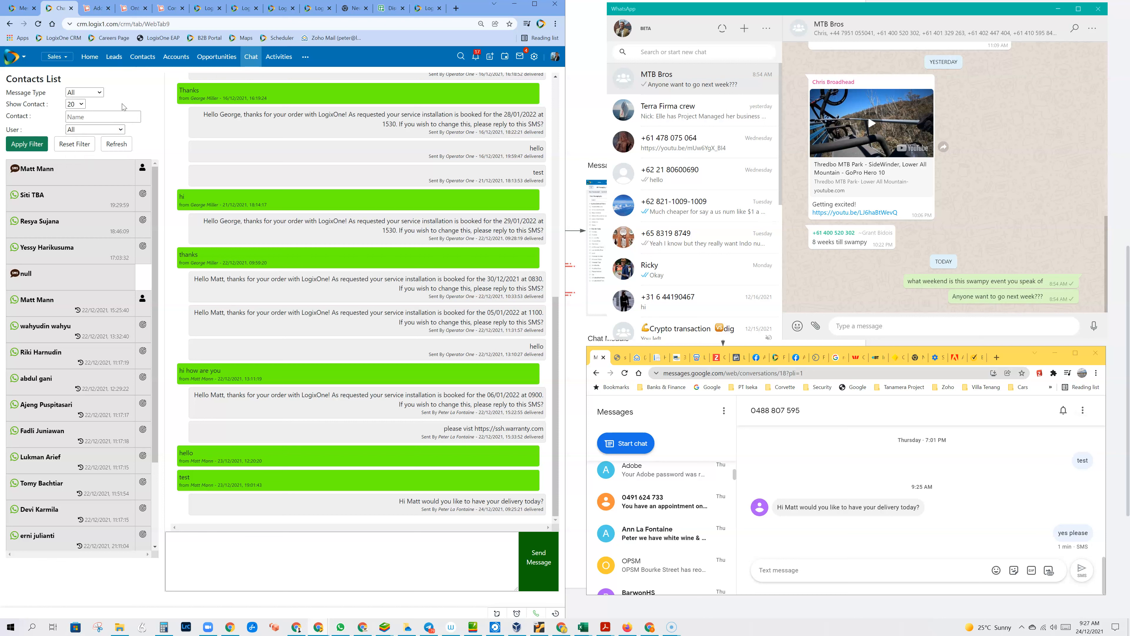
pyautogui.click(125, 94)
# Open the contact details of the SMS contact heading the Chat contacts list.
pyautogui.click(80, 179)
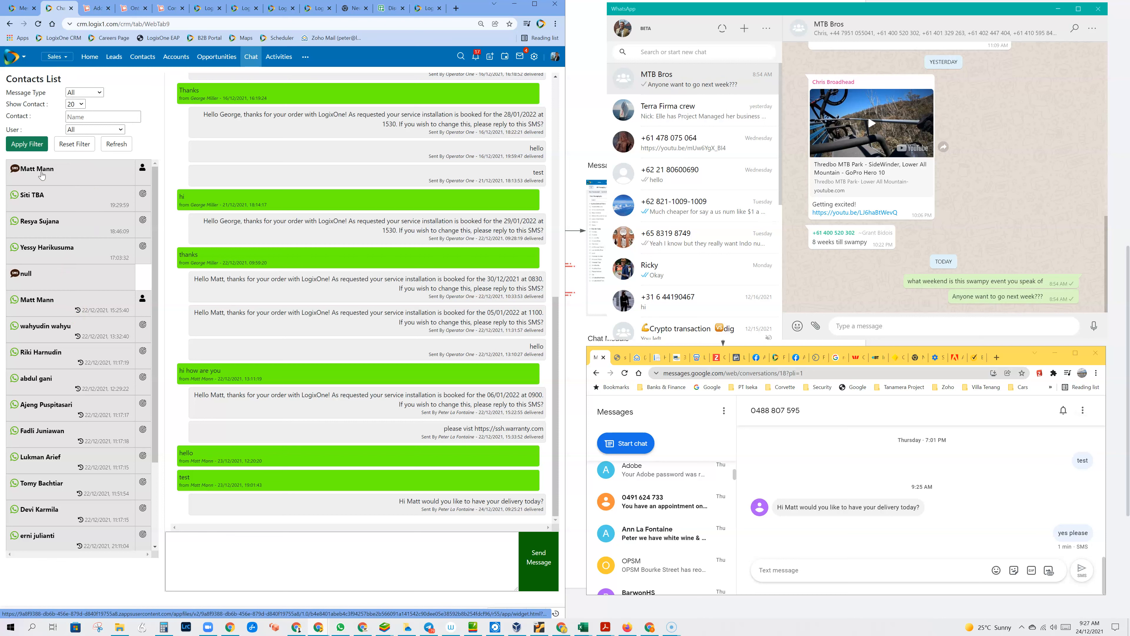
pyautogui.click(144, 169)
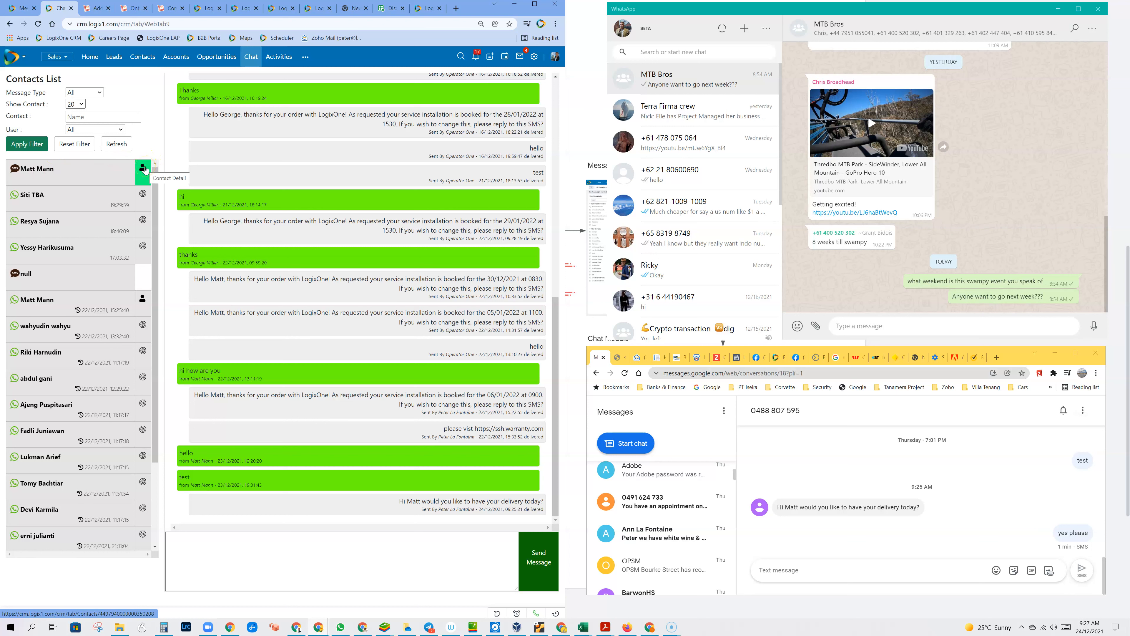
pyautogui.click(142, 169)
pyautogui.click(147, 195)
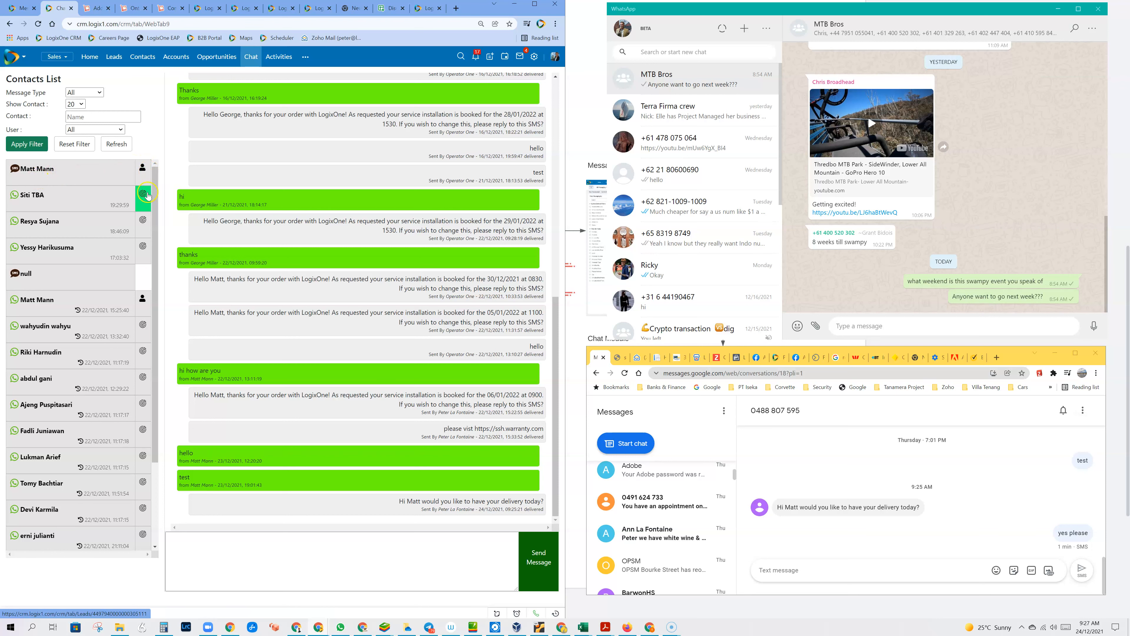
pyautogui.click(142, 169)
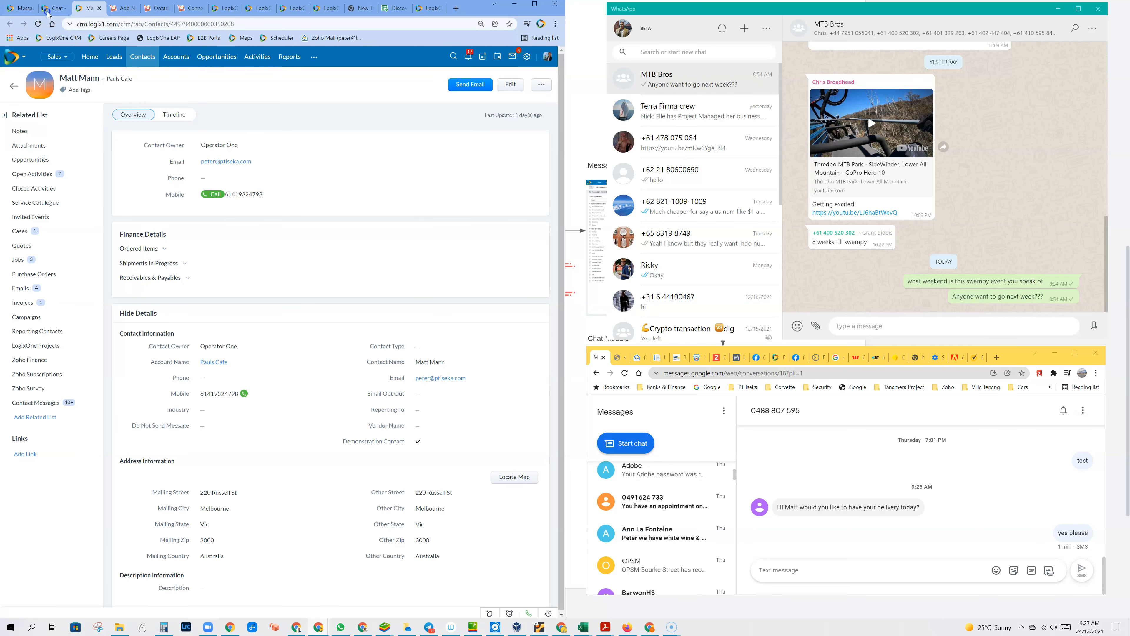
# Go to the Jobs list in the contact's record and examine the Fix Oven job's address and service schedule.
pyautogui.click(21, 9)
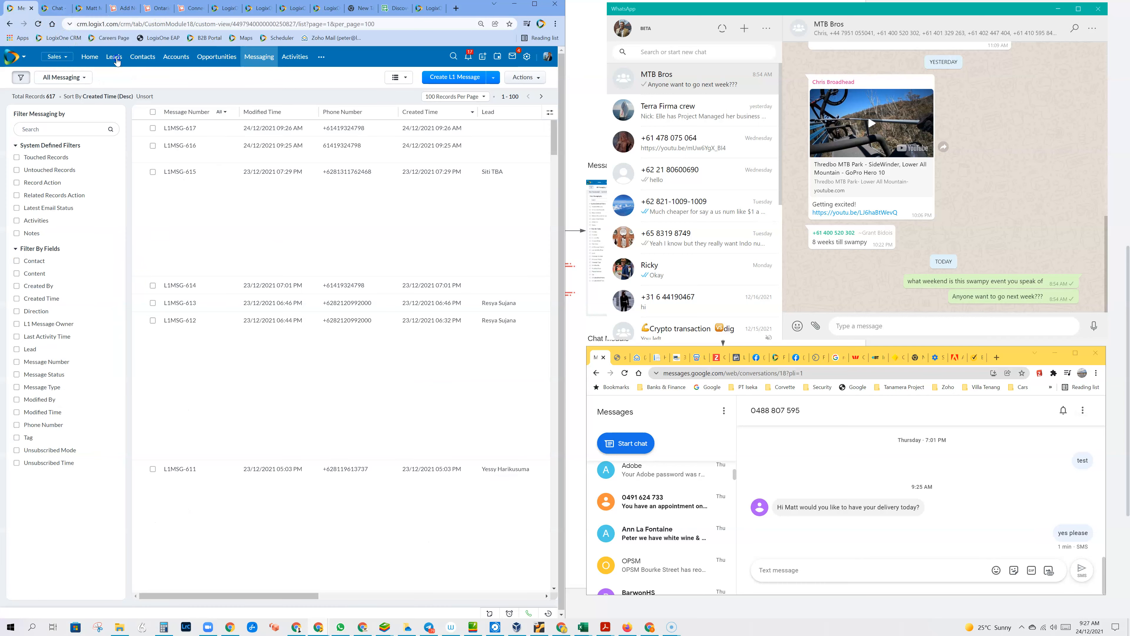
pyautogui.click(53, 8)
pyautogui.click(86, 8)
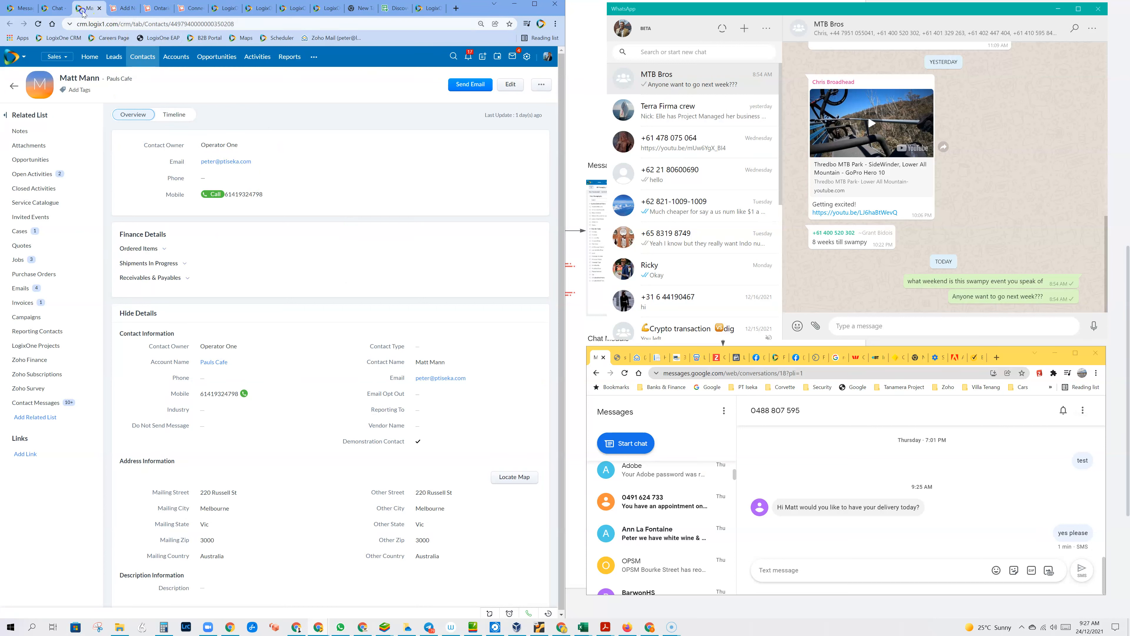
pyautogui.click(116, 280)
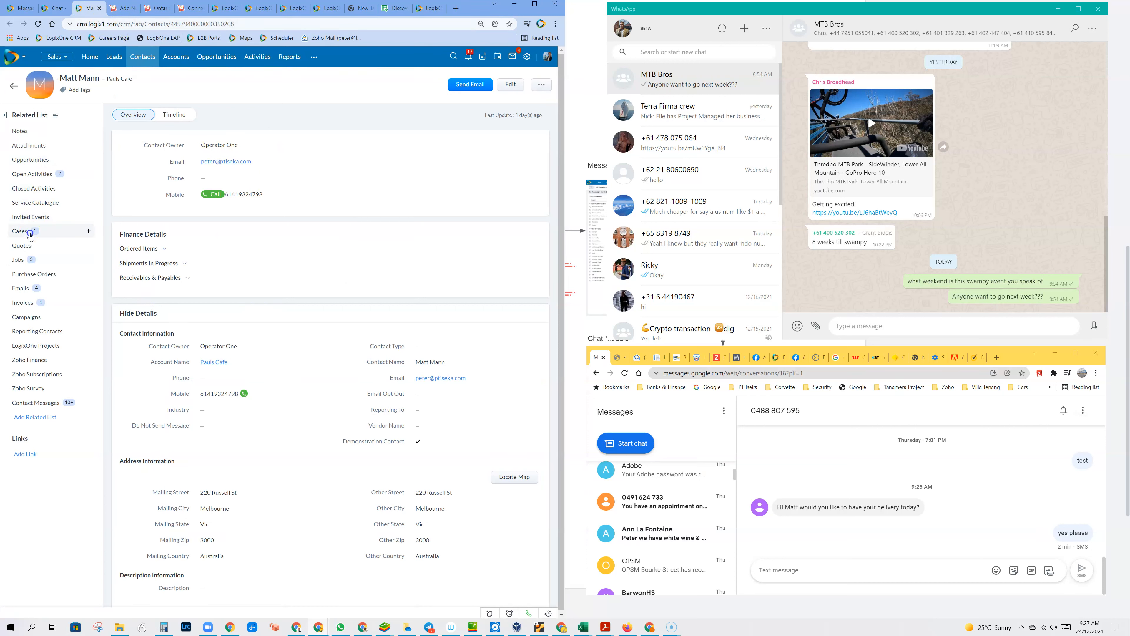
pyautogui.click(23, 260)
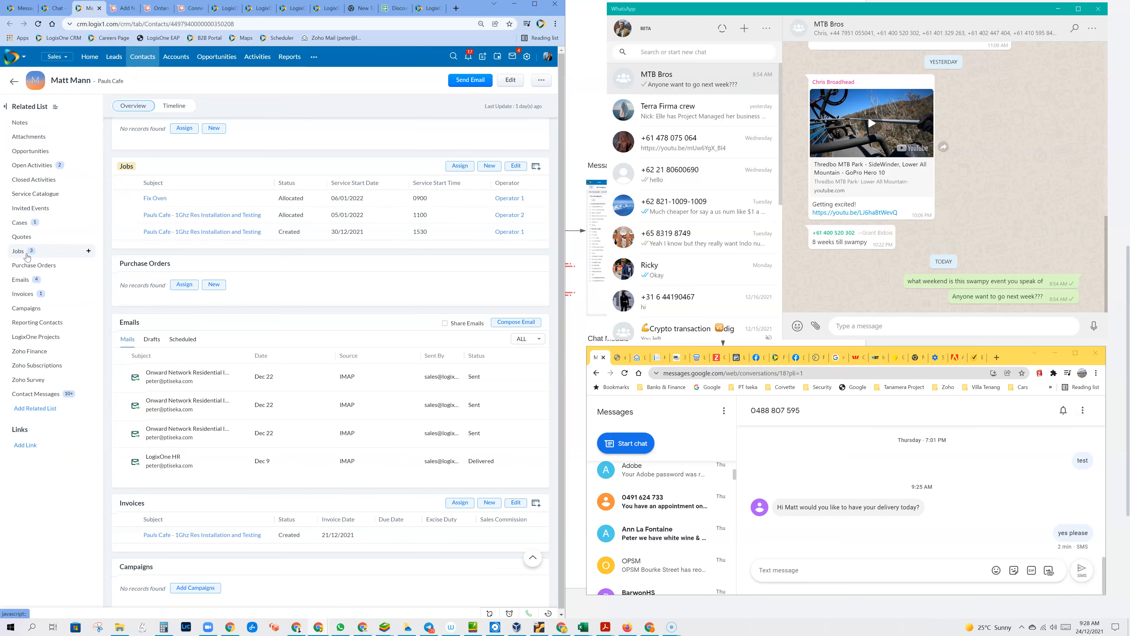
pyautogui.click(154, 198)
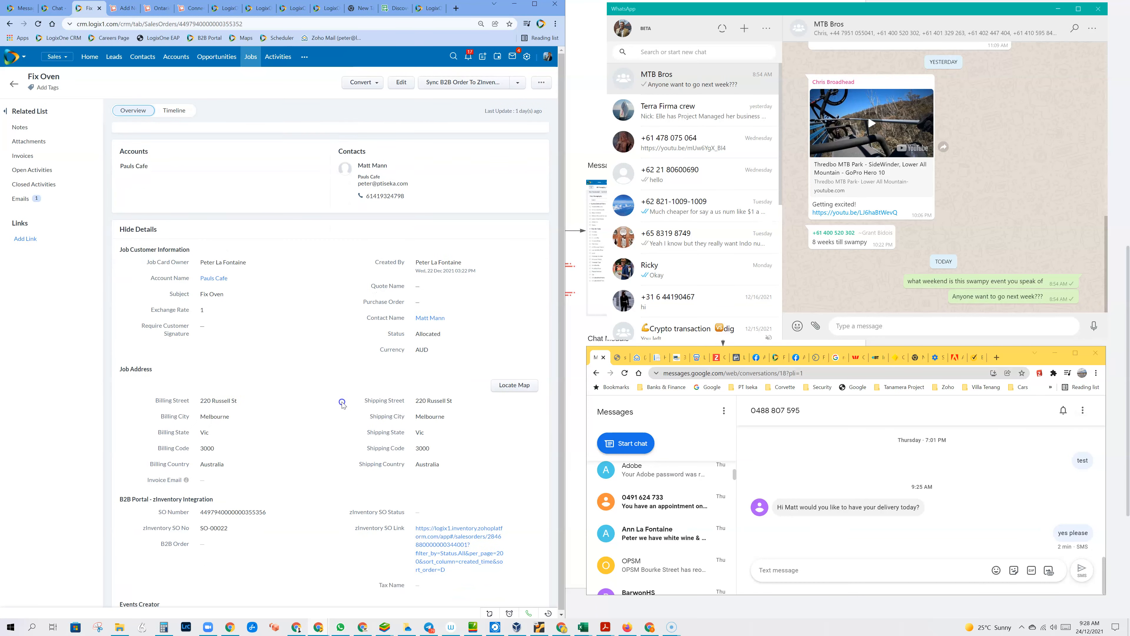
pyautogui.scroll(-2, 343, 404)
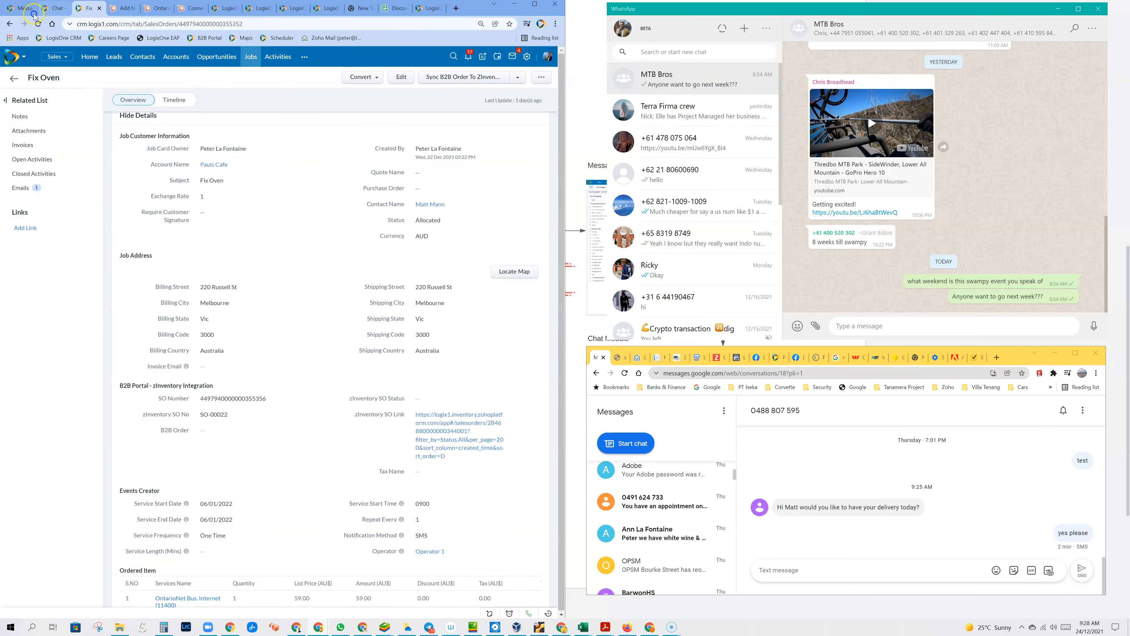
# Reply to the SMS contact in Chat: "No problems checked the job and we are right to be there at 2pm, please confirm?".
pyautogui.click(21, 8)
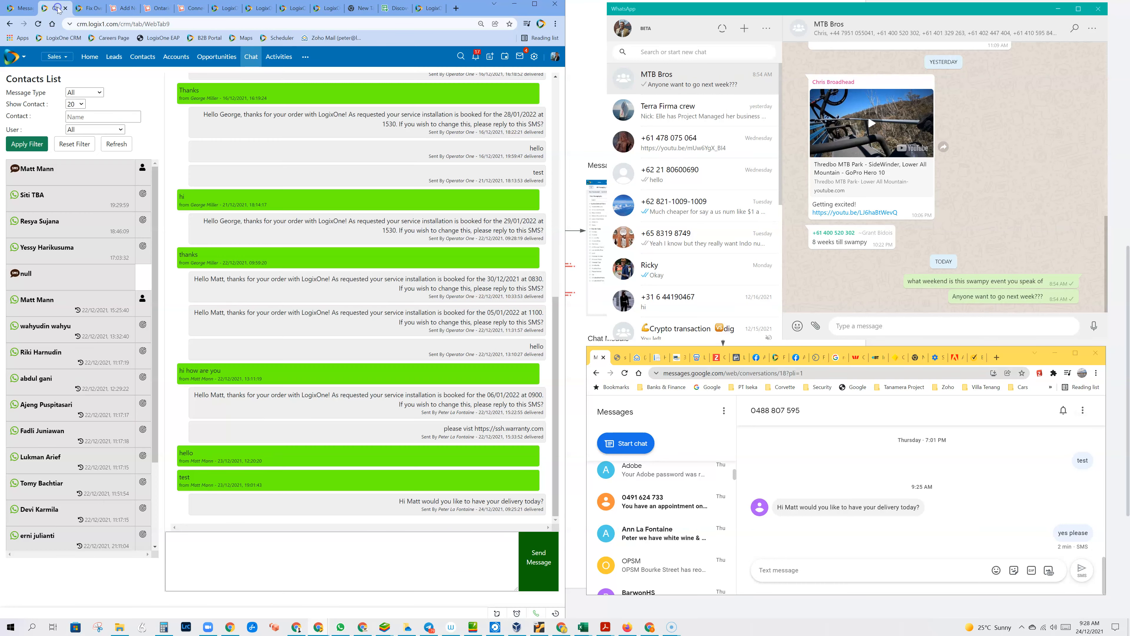
pyautogui.click(54, 8)
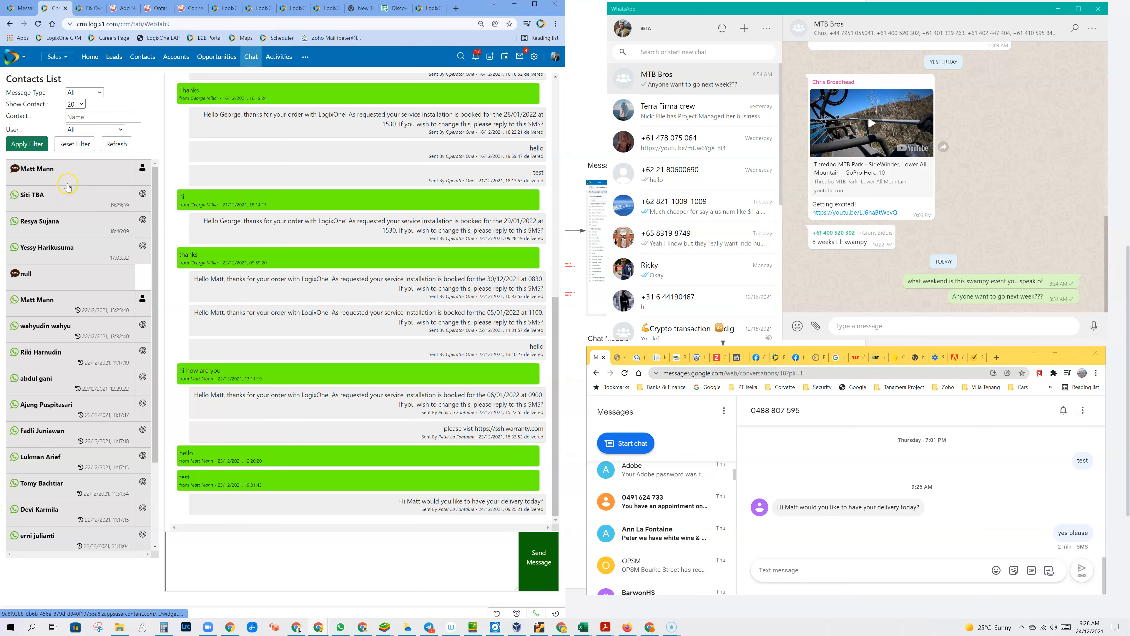
pyautogui.click(16, 9)
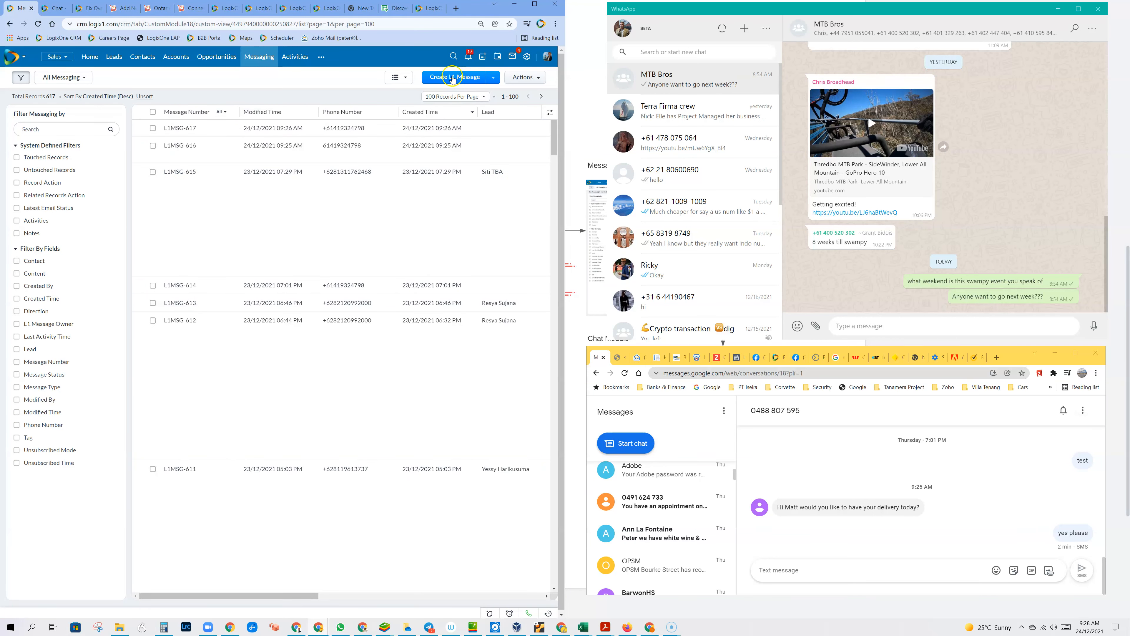
pyautogui.click(54, 8)
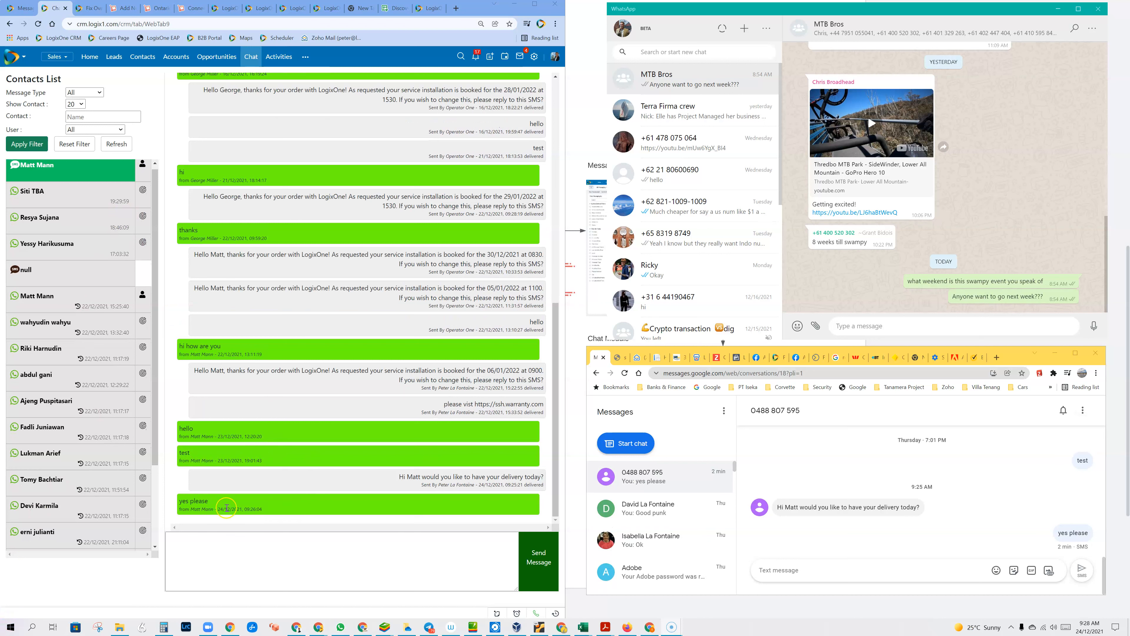
pyautogui.click(263, 546)
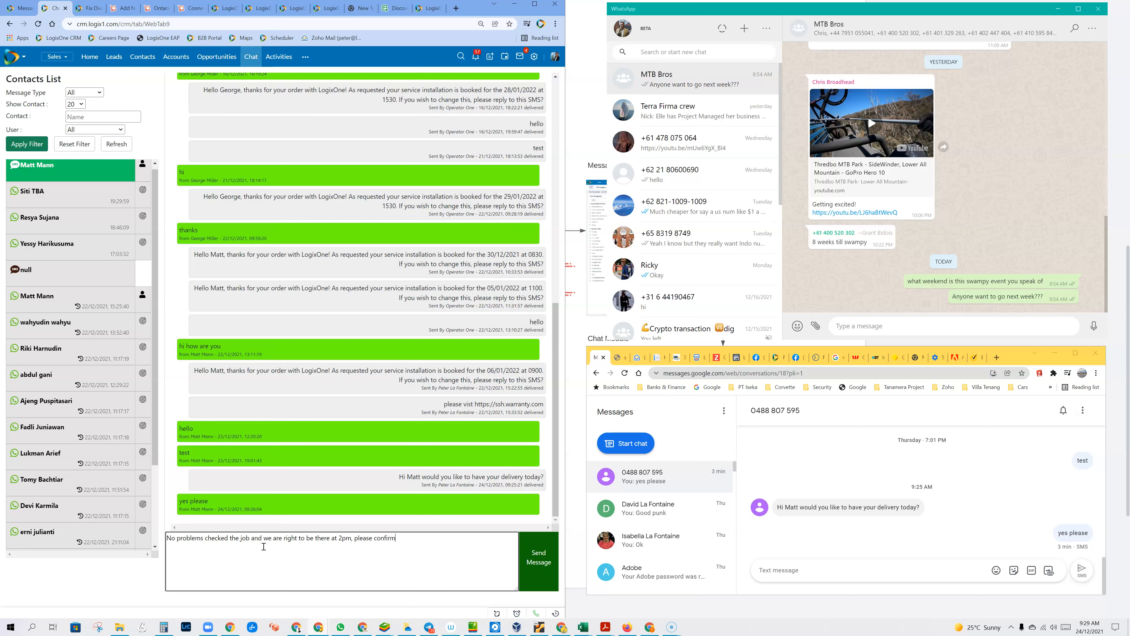
pyautogui.write('?')
pyautogui.click(533, 560)
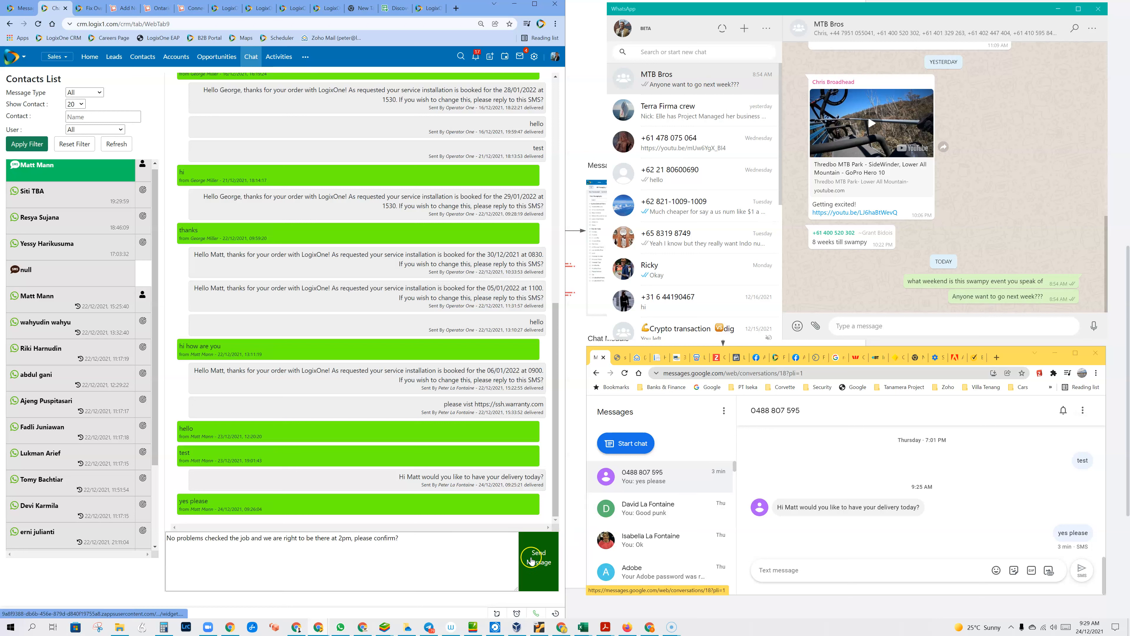
# Switch to Google Messages and answer the 2pm confirmation request with "please proceed".
pyautogui.click(679, 475)
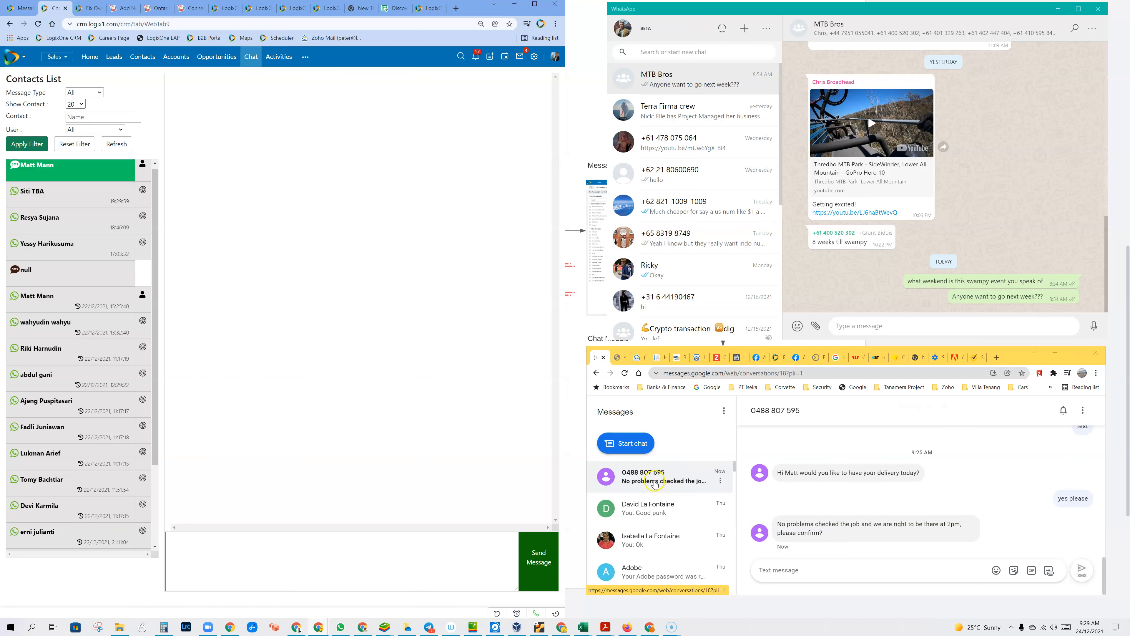
pyautogui.click(789, 575)
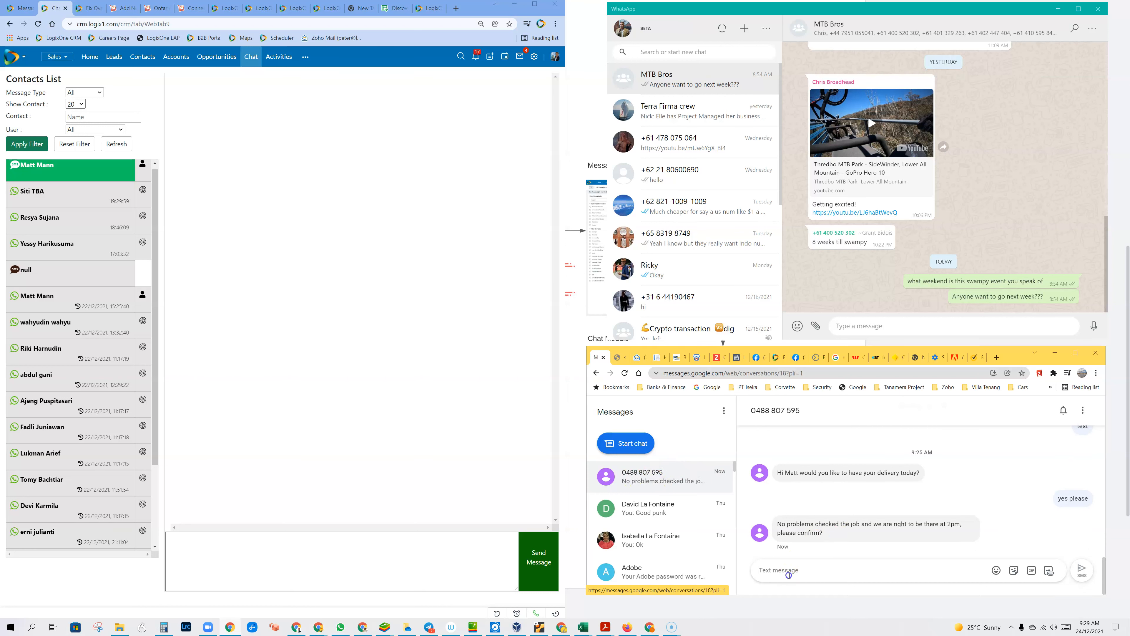
pyautogui.write('please pro')
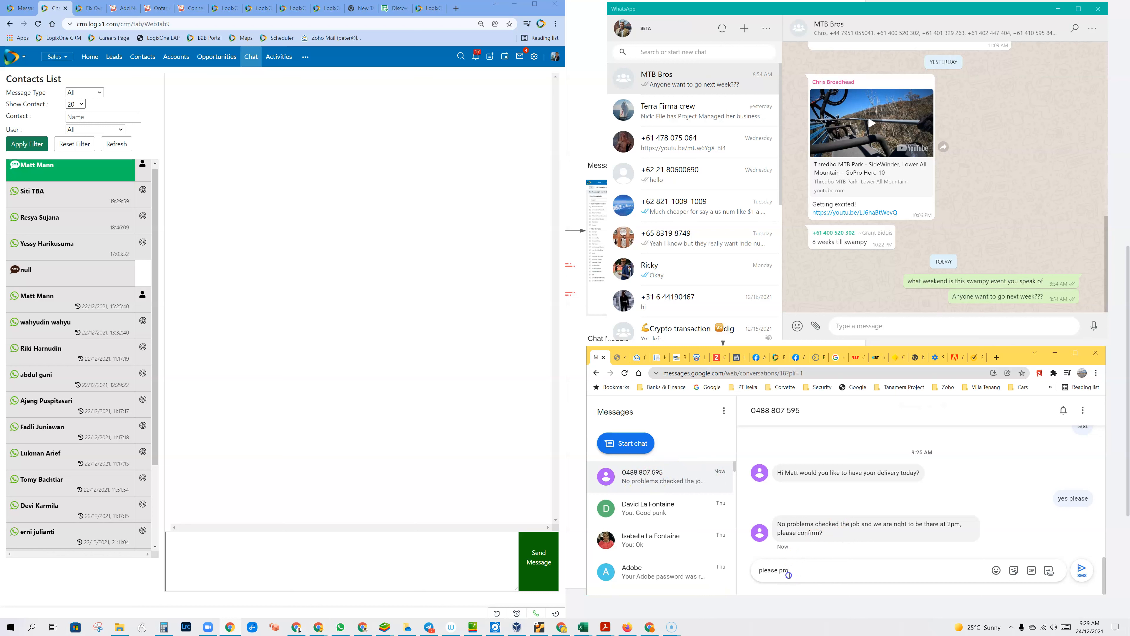
pyautogui.write('ceed')
pyautogui.click(1082, 571)
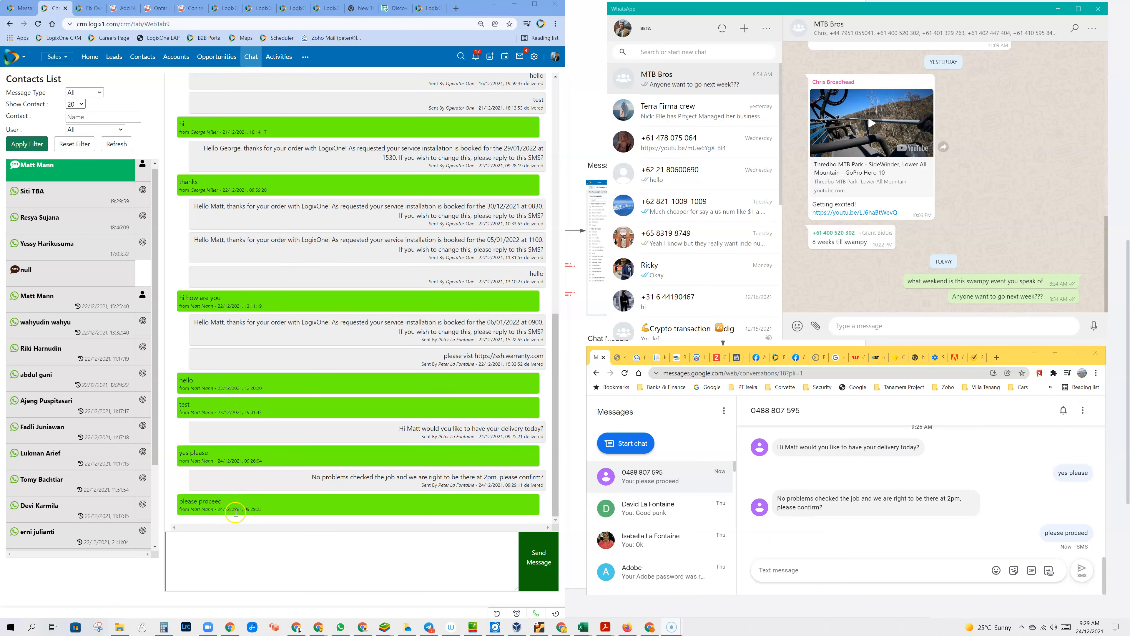
# In the CRM chat, send the WhatsApp contact "Hi", their first name and "how are you today", and refresh the contacts list.
pyautogui.click(215, 539)
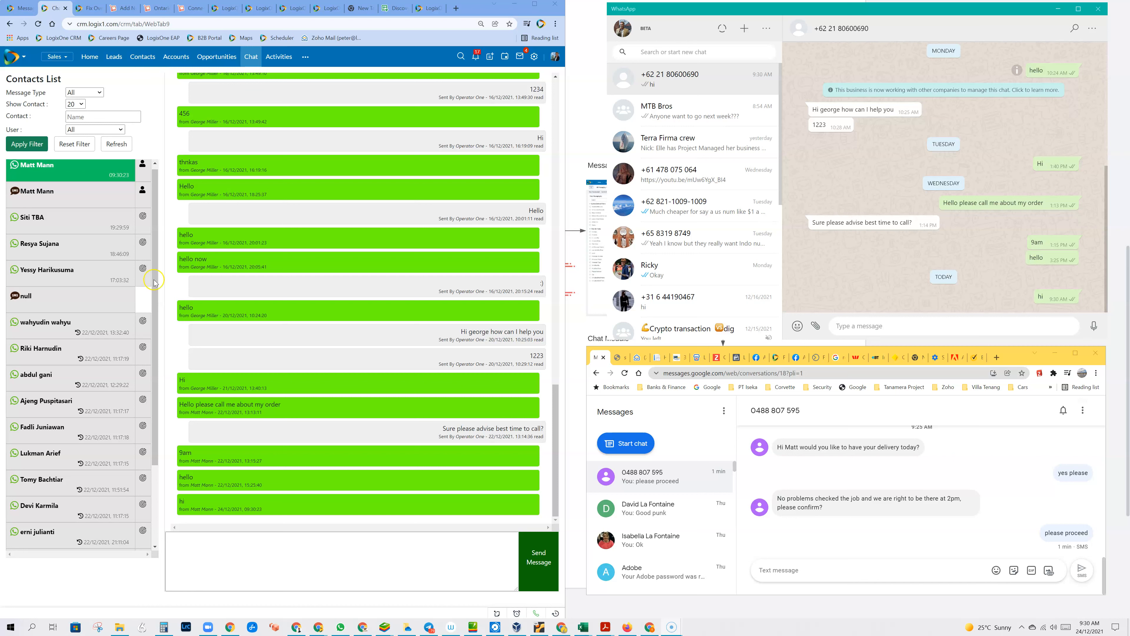
pyautogui.click(79, 172)
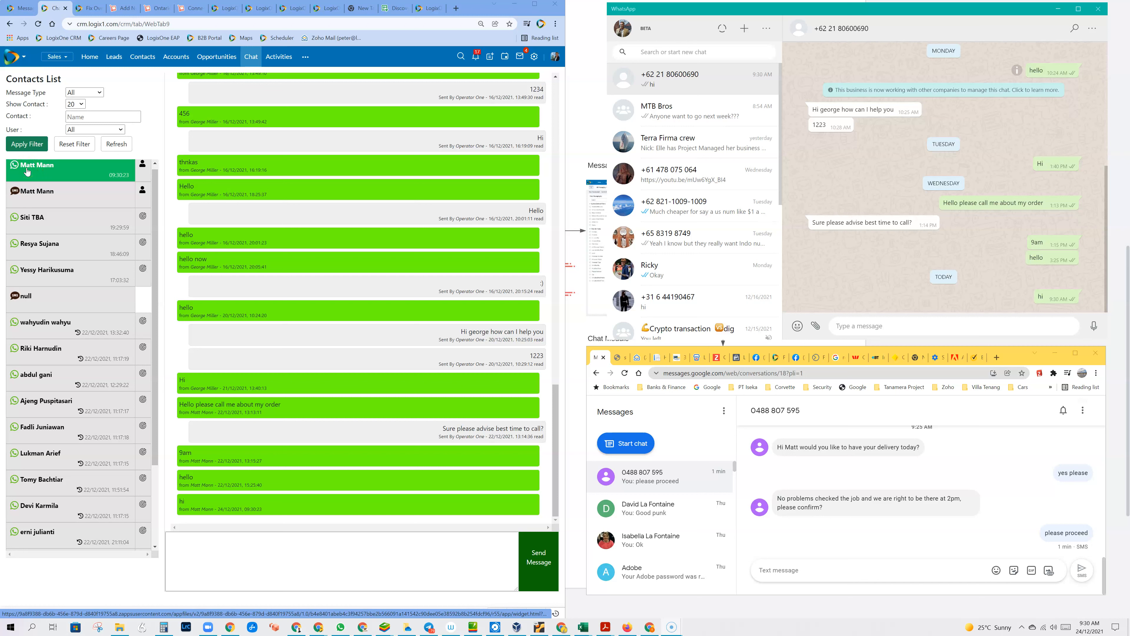
pyautogui.click(358, 556)
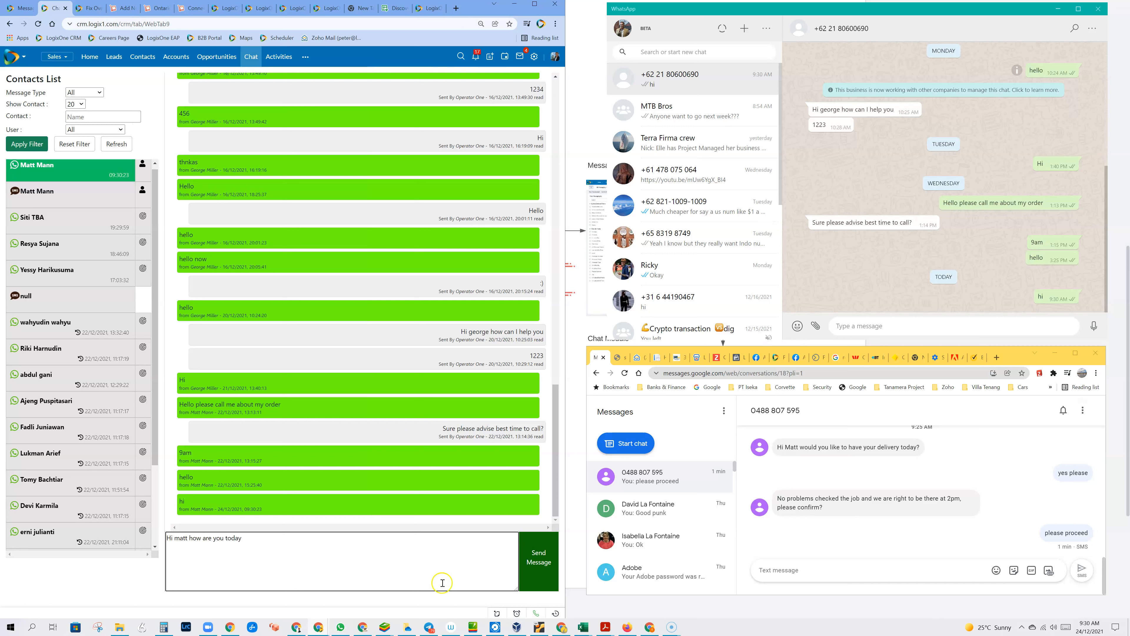
pyautogui.click(537, 556)
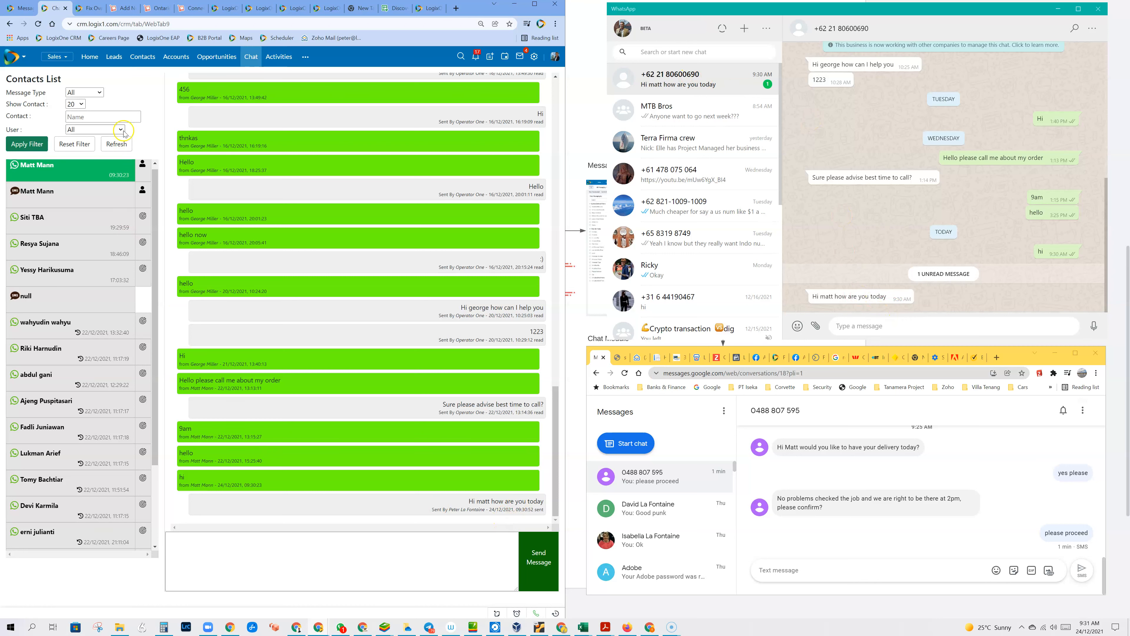
pyautogui.click(117, 144)
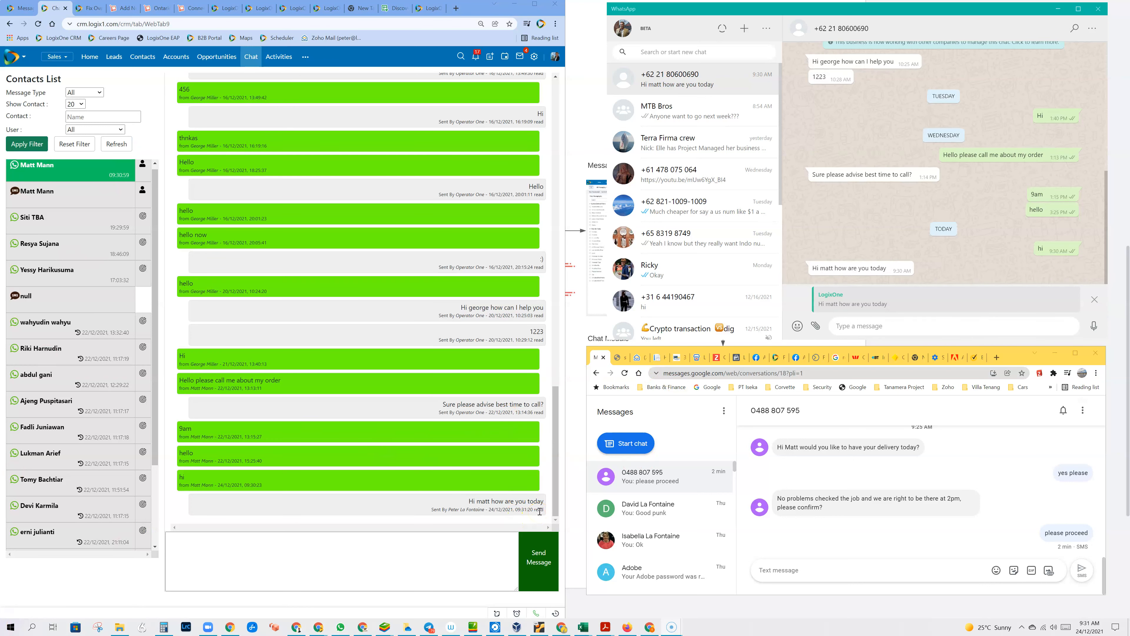
# Switch to WhatsApp and send "im good thanks" as a quoted reply to the "how are you today" message.
pyautogui.click(860, 267)
pyautogui.click(865, 325)
pyautogui.write('im good thanks')
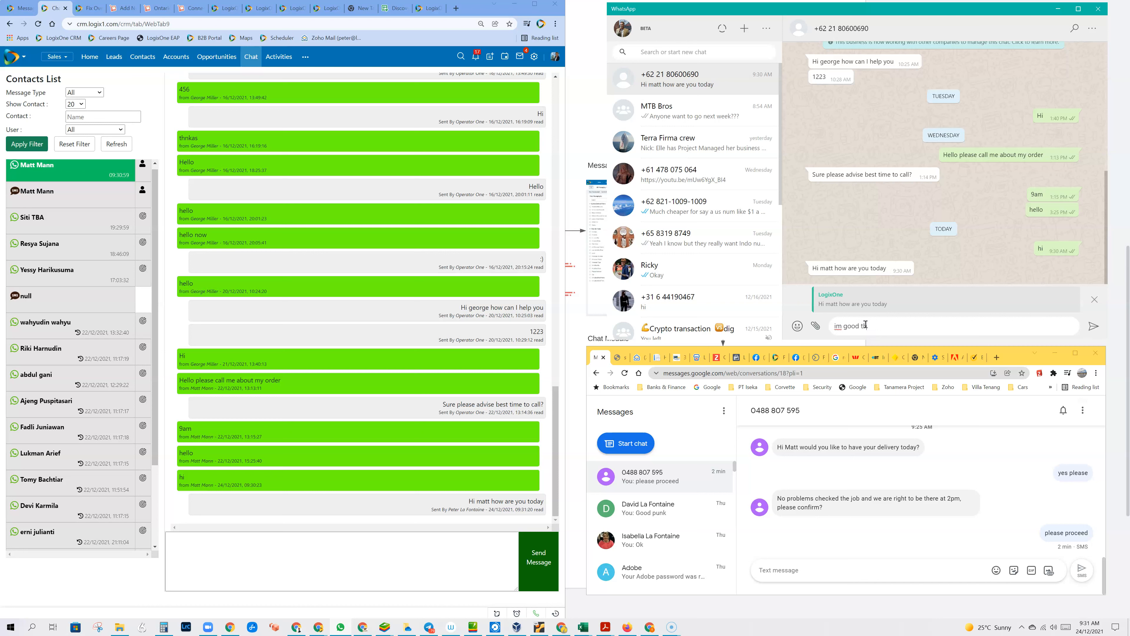
pyautogui.click(1094, 327)
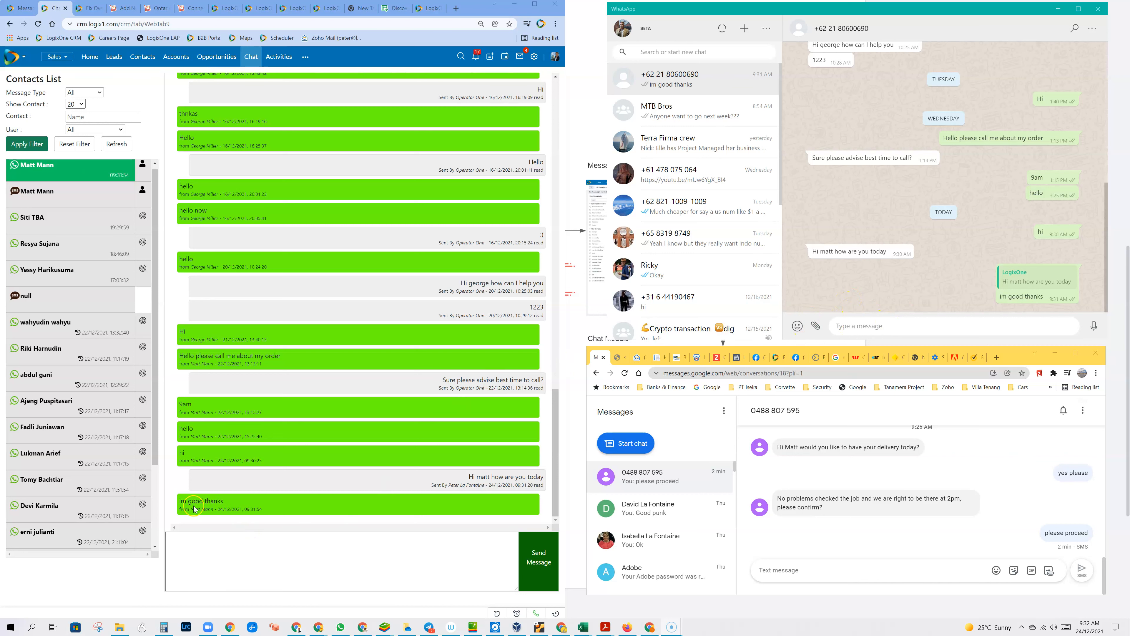
# In the CRM chat, send the WhatsApp contact "would you like to have your order delievered today?".
pyautogui.click(238, 564)
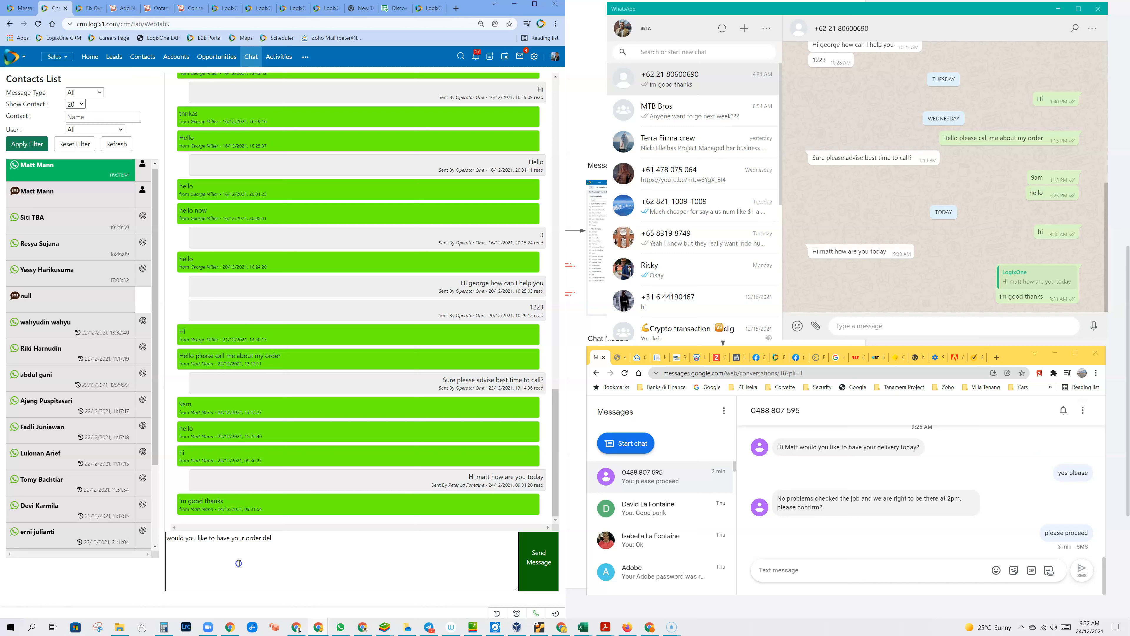
pyautogui.write('ed today?')
pyautogui.click(547, 563)
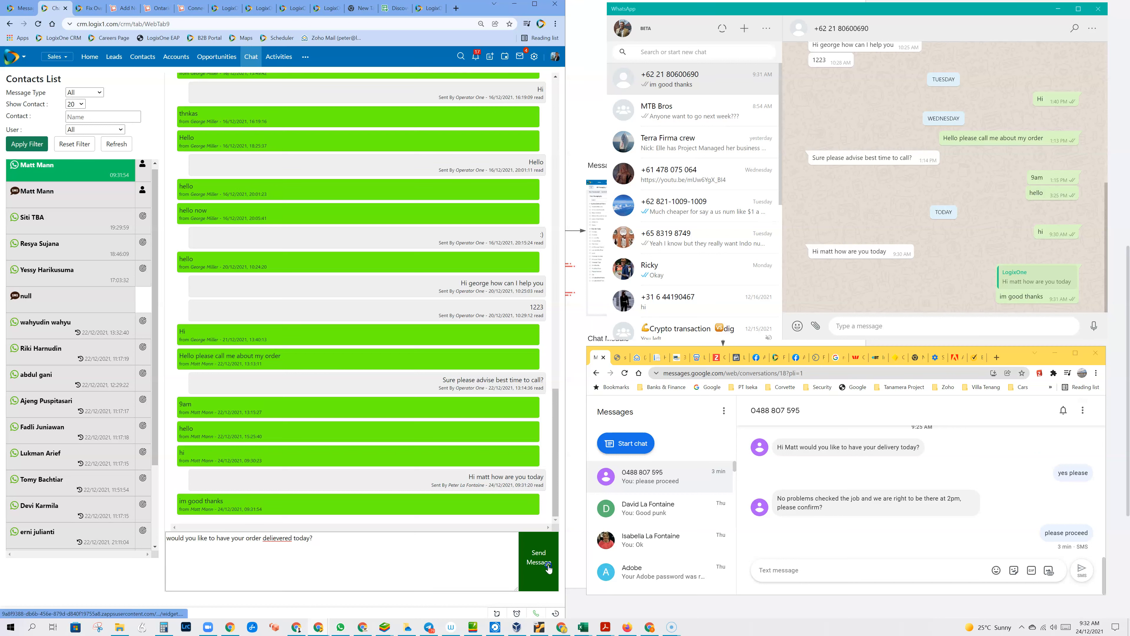
pyautogui.click(65, 217)
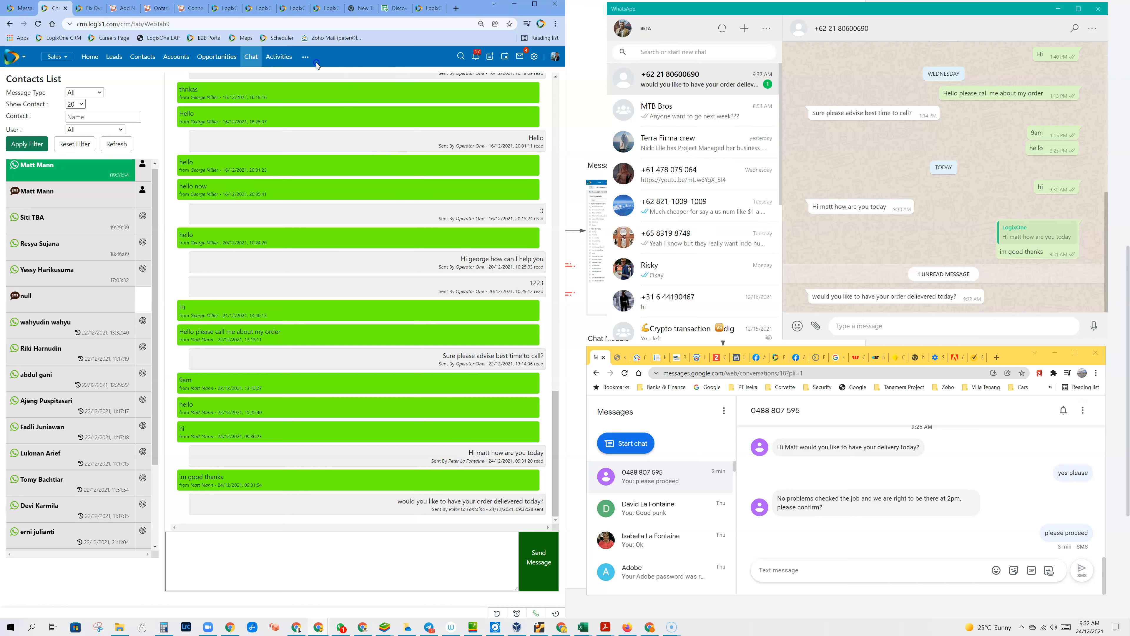
# Change the CRM's tab group to All Tabs and search the additional modules for "c".
pyautogui.click(66, 57)
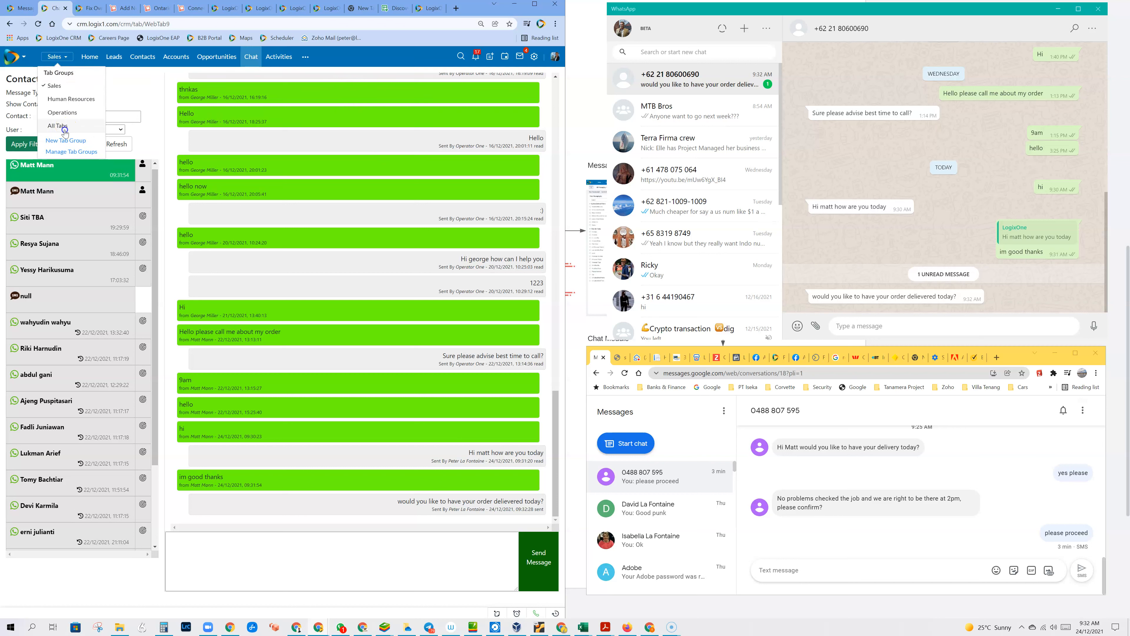
pyautogui.click(58, 125)
pyautogui.click(312, 57)
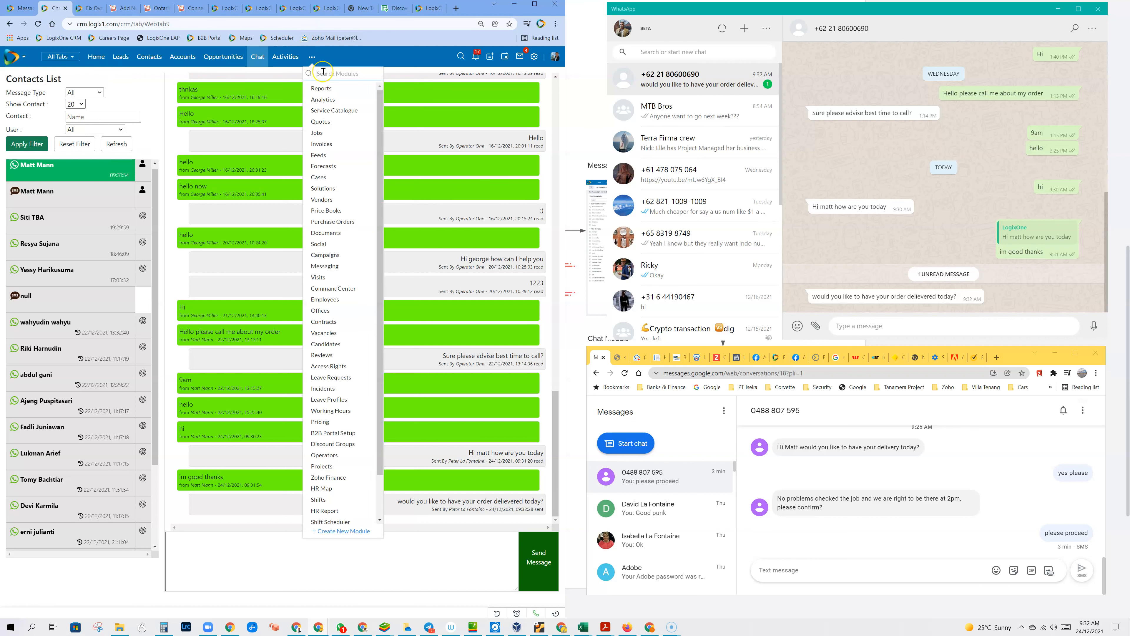
pyautogui.write('c')
# Go to CommandCenter in the CRM setup and open the L1 HR Lead Process - Bahasa journey in a maximized window.
pyautogui.click(533, 60)
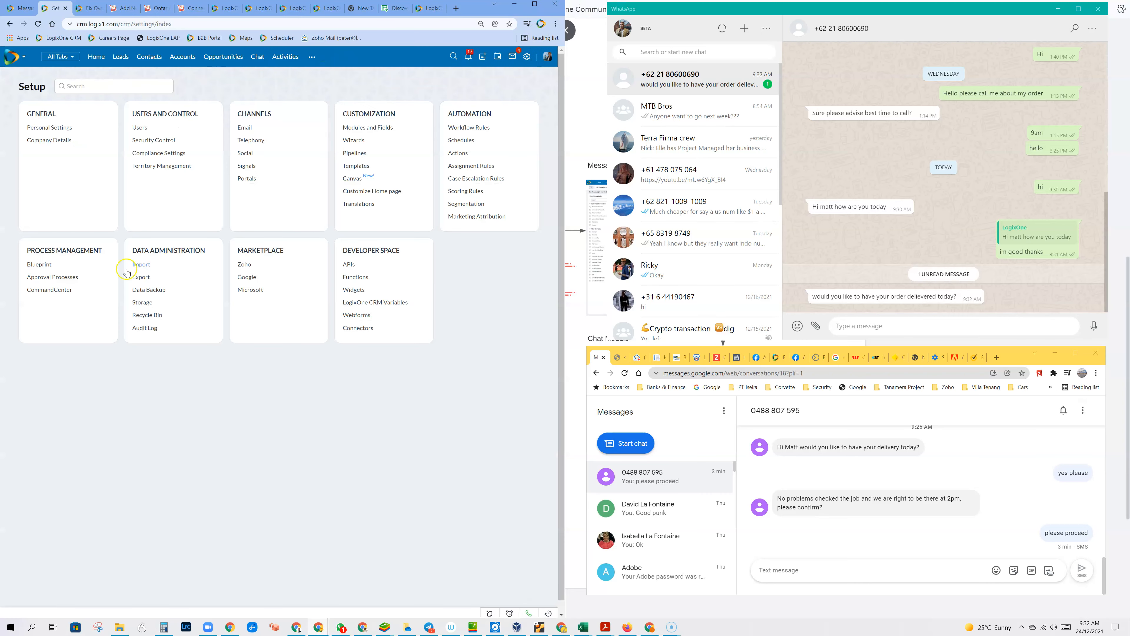
pyautogui.click(49, 289)
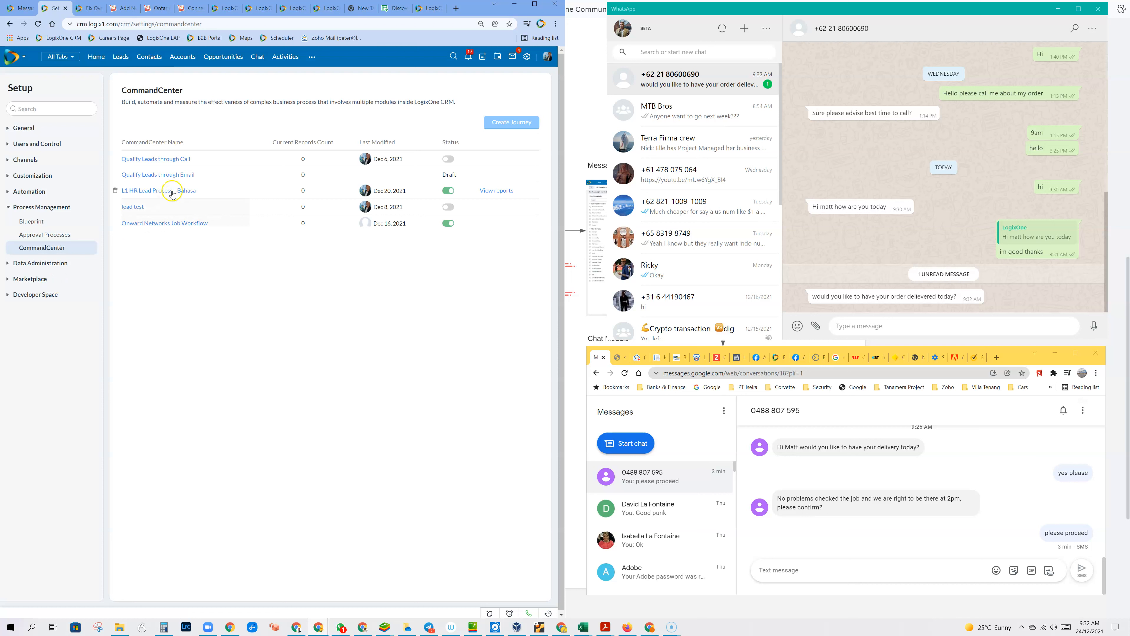
pyautogui.click(171, 191)
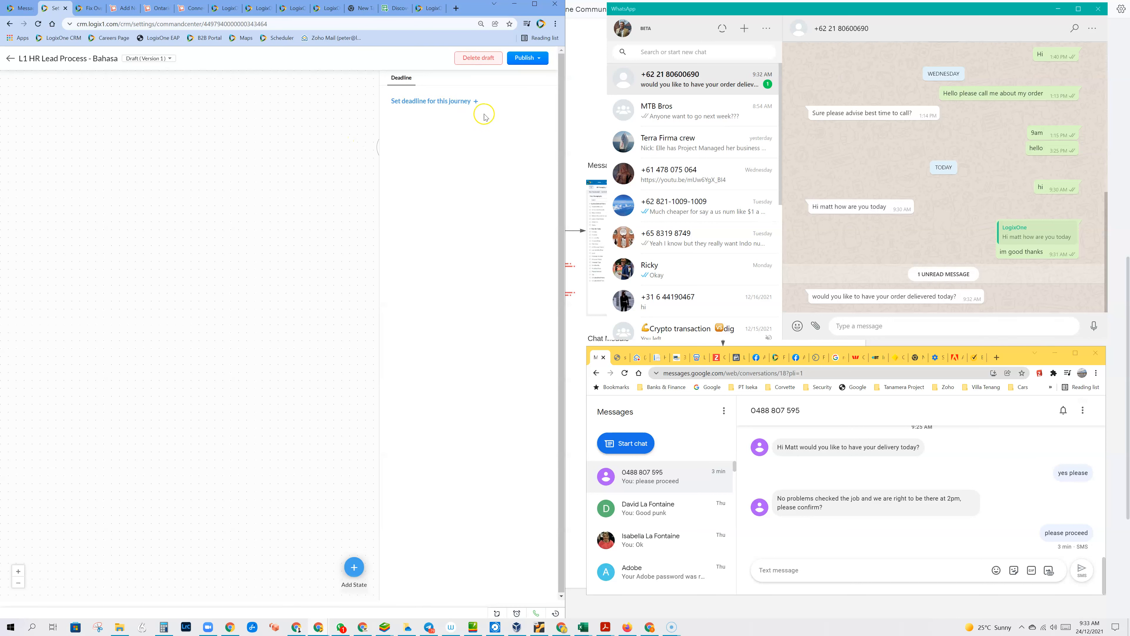
pyautogui.click(535, 4)
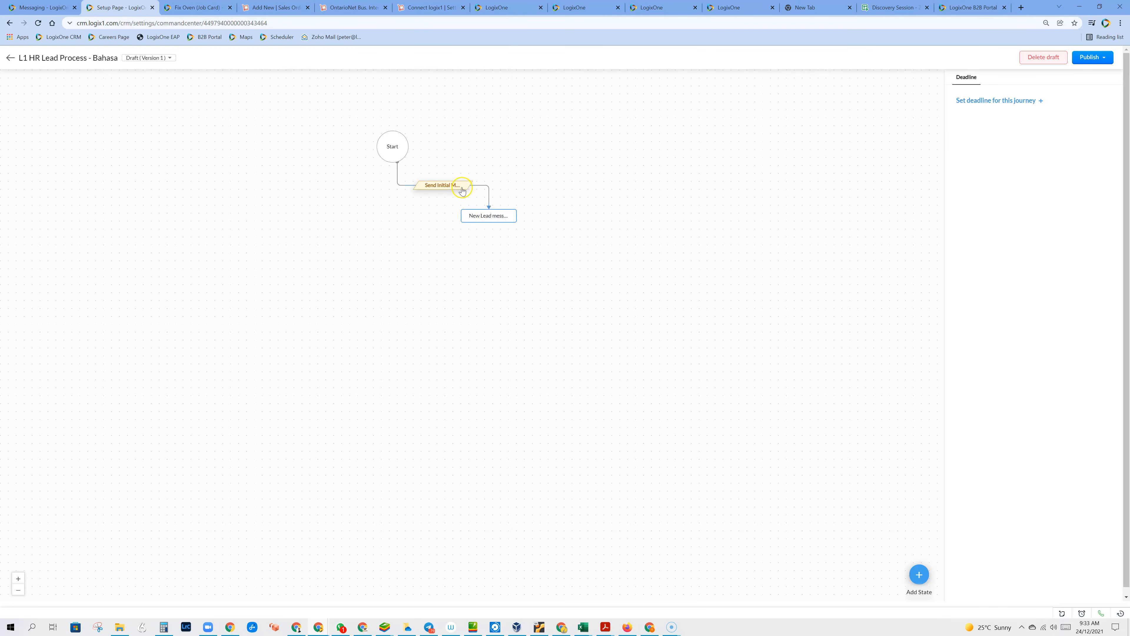
# Examine the Send Initial Messages transition's conditions and its Messaging create-record action, closing the action without saving.
pyautogui.click(453, 186)
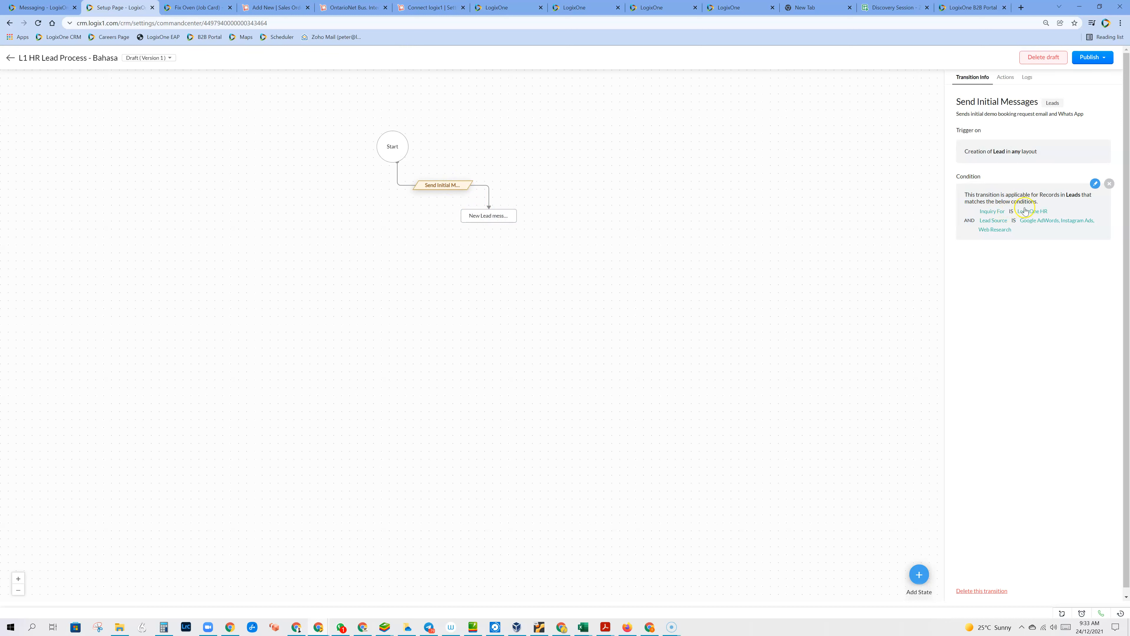
pyautogui.click(1007, 79)
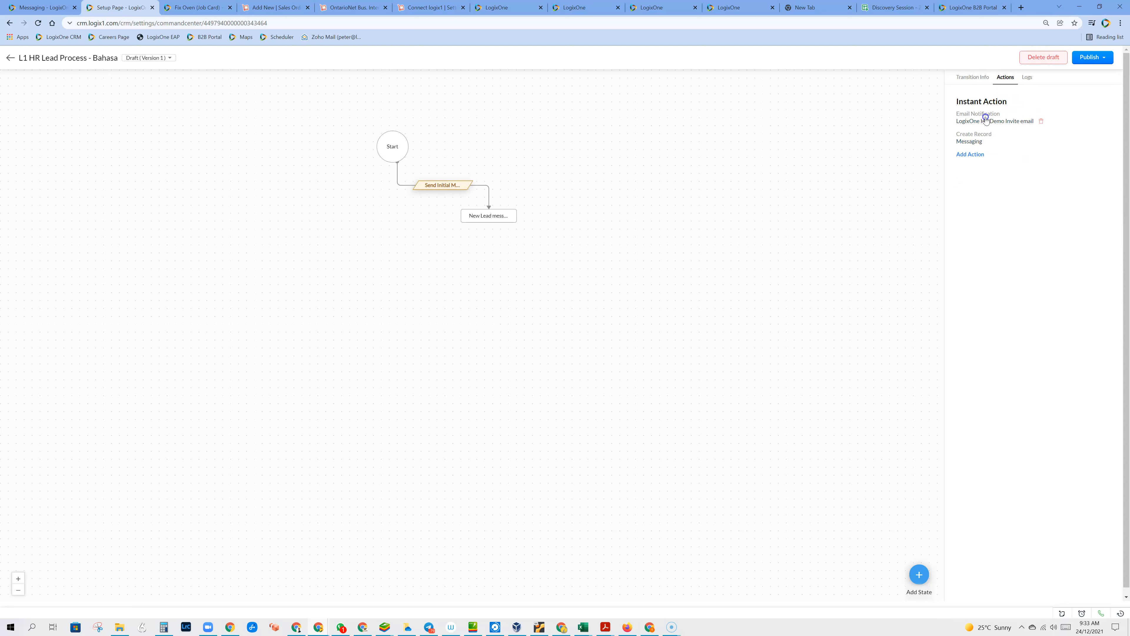
pyautogui.click(977, 142)
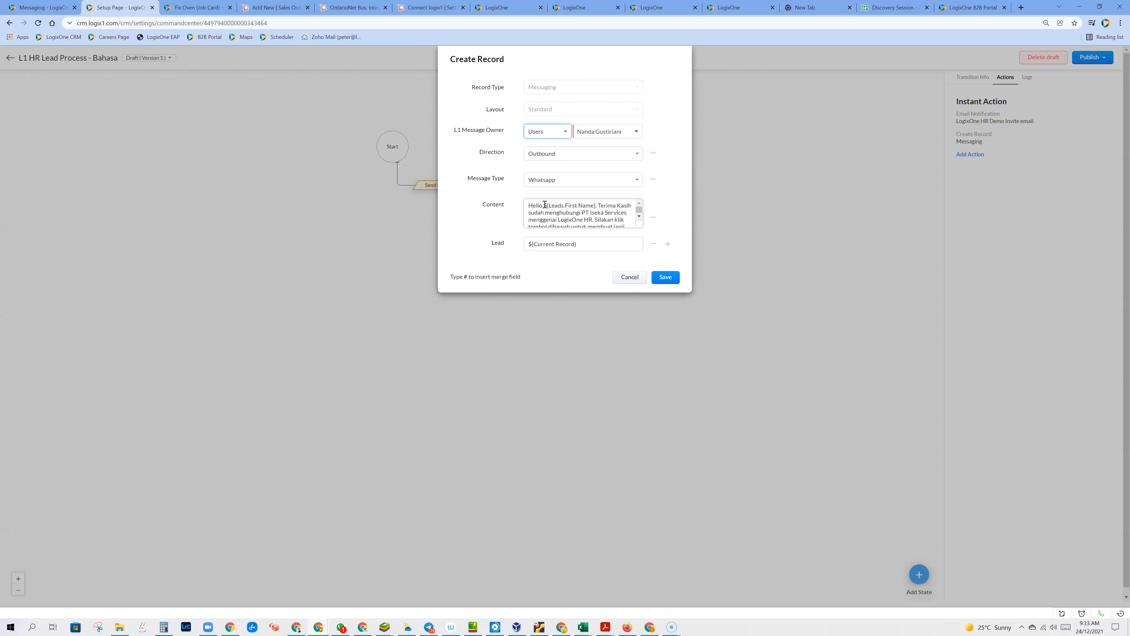
pyautogui.click(575, 242)
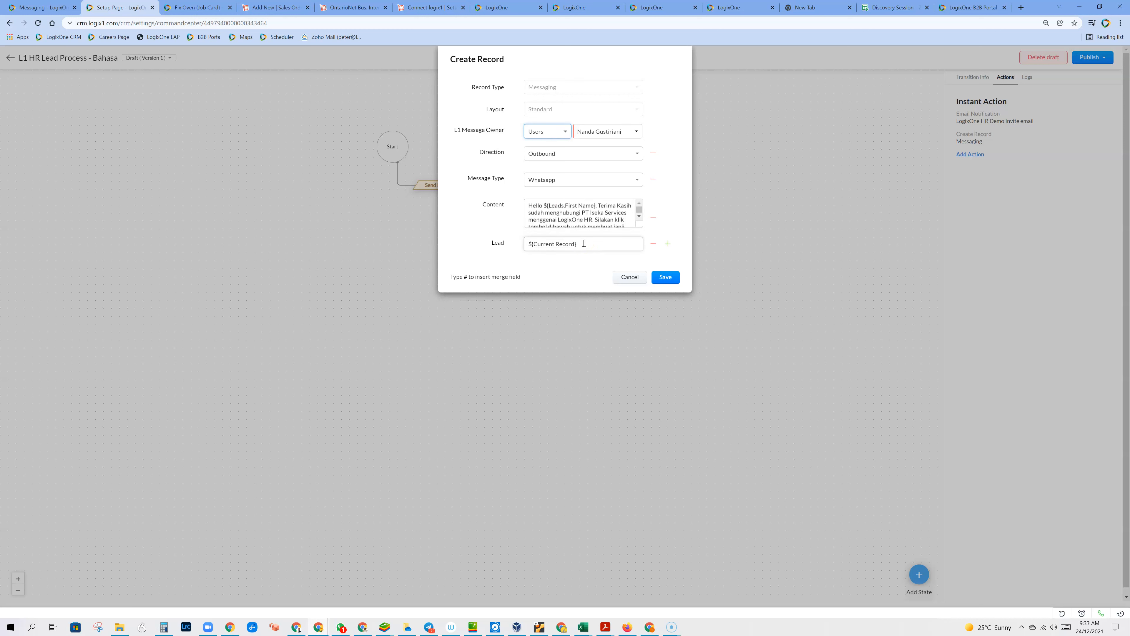
pyautogui.click(631, 276)
pyautogui.click(451, 213)
pyautogui.click(511, 218)
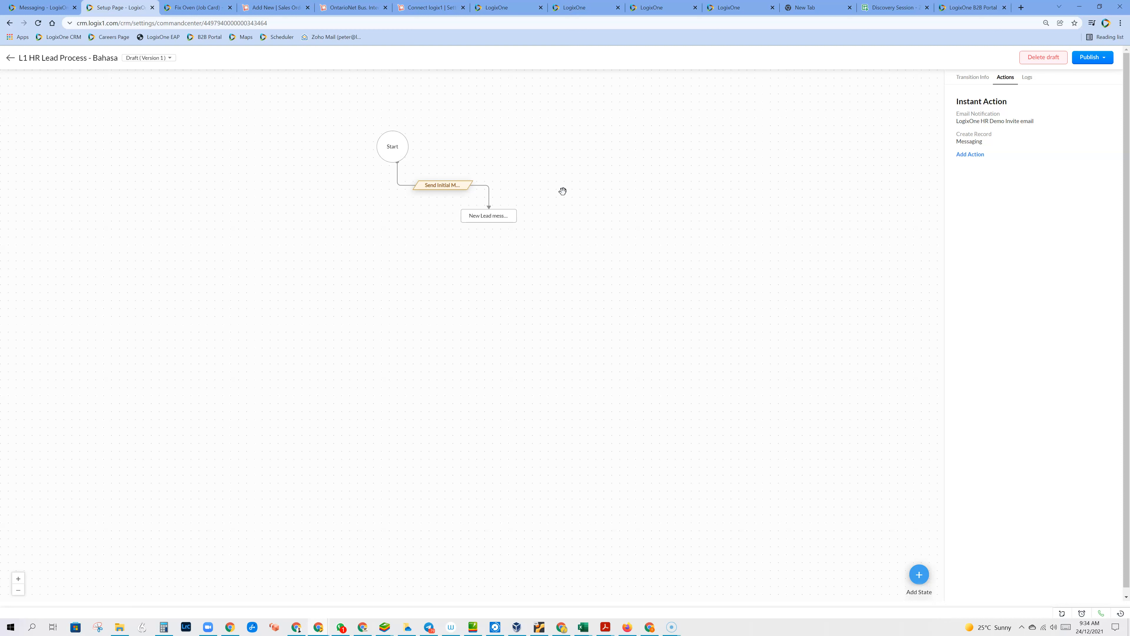
# Leave the journey, return to the Chat module and open the first WhatsApp contact's conversation.
pyautogui.click(42, 6)
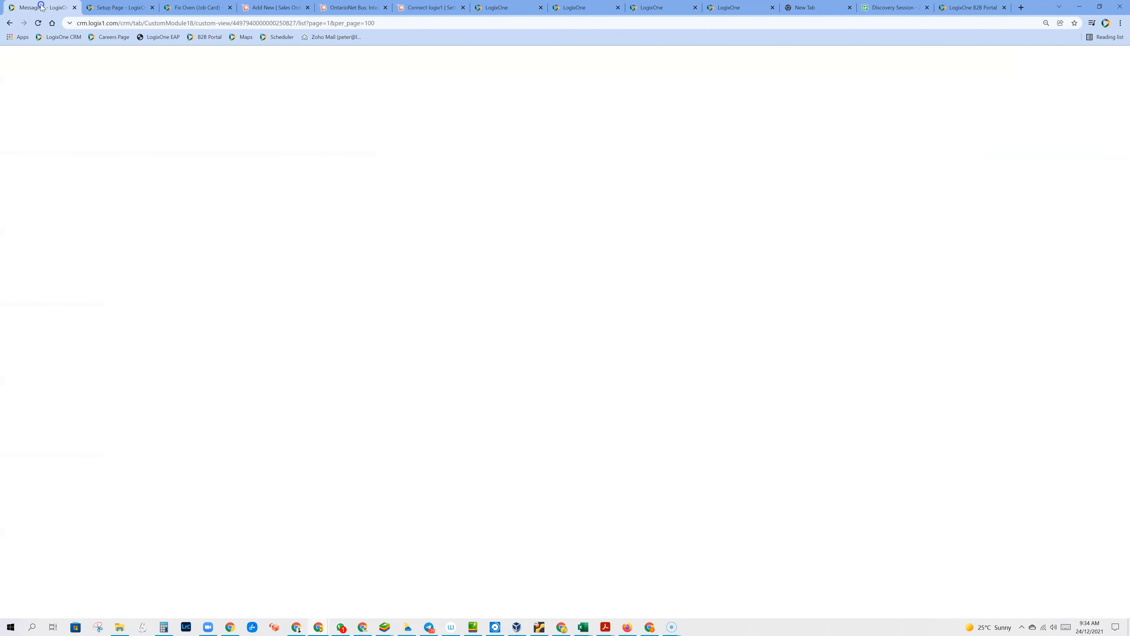
pyautogui.click(93, 4)
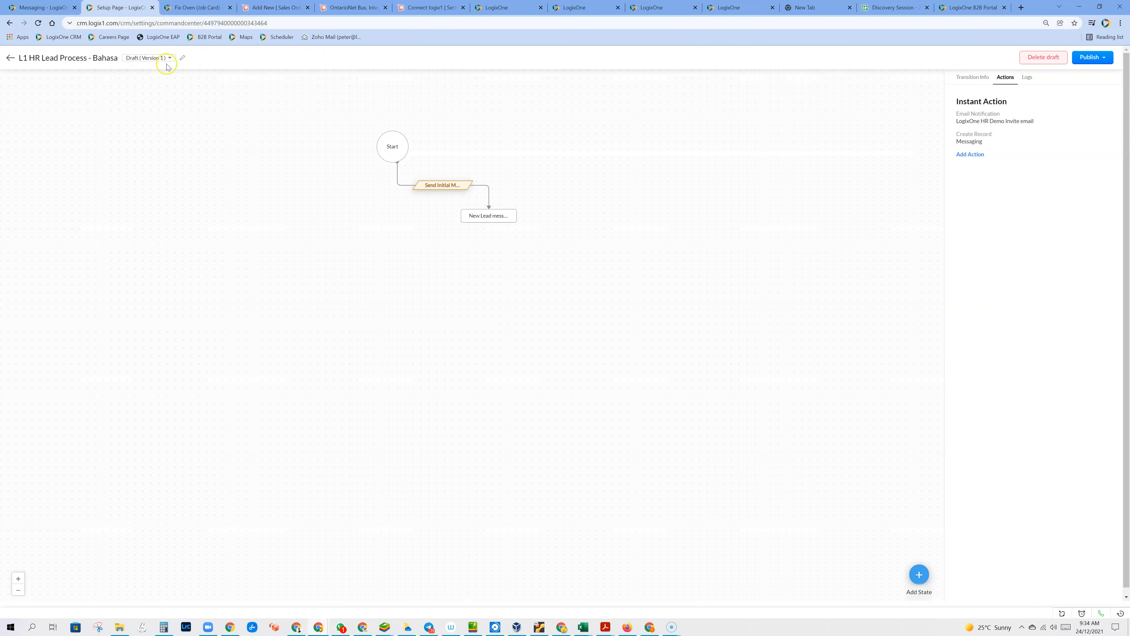
pyautogui.click(11, 60)
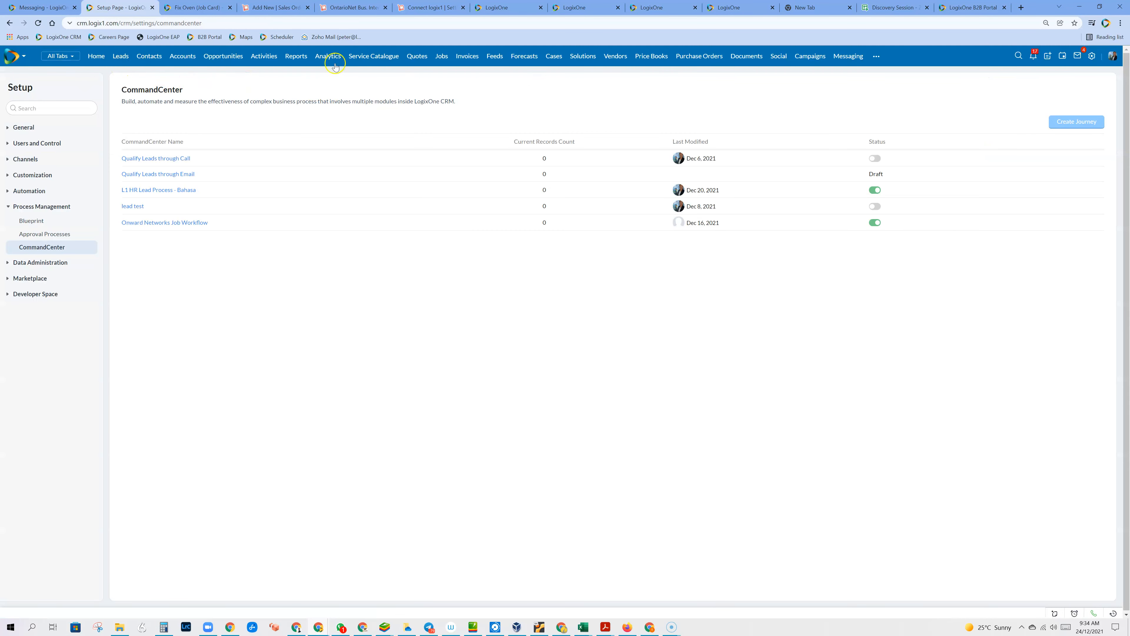
pyautogui.click(875, 58)
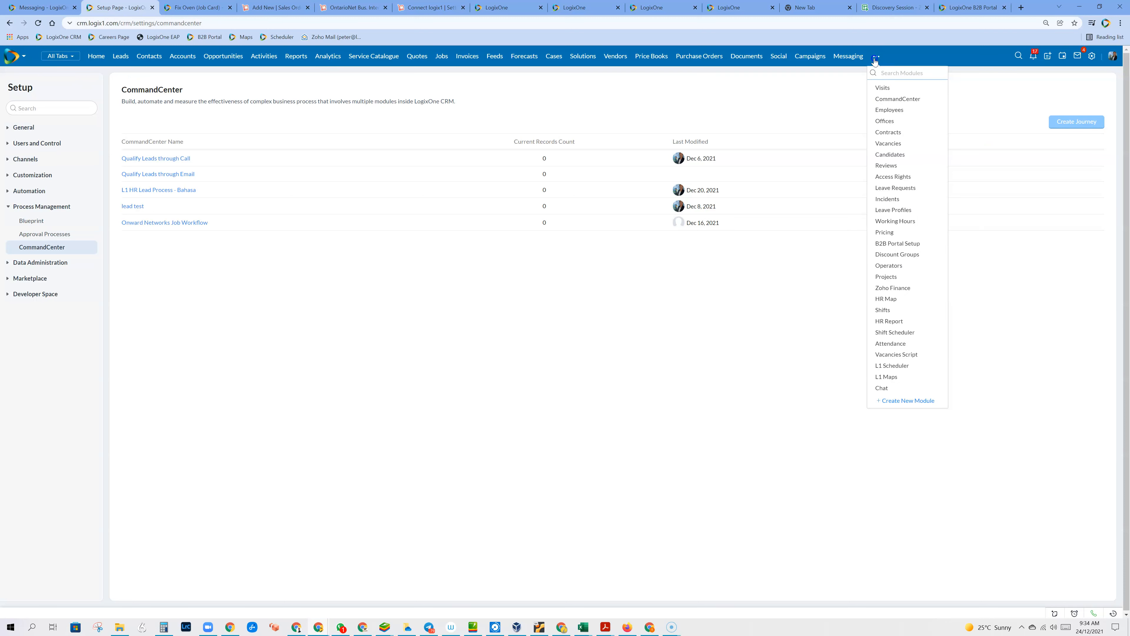
pyautogui.click(886, 388)
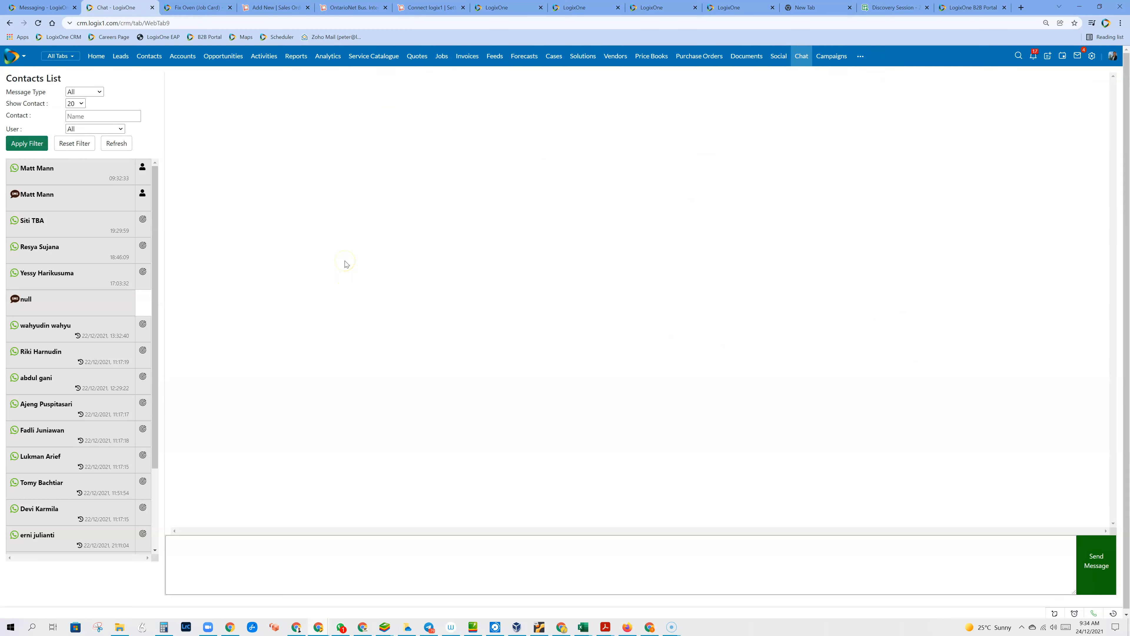
pyautogui.click(51, 177)
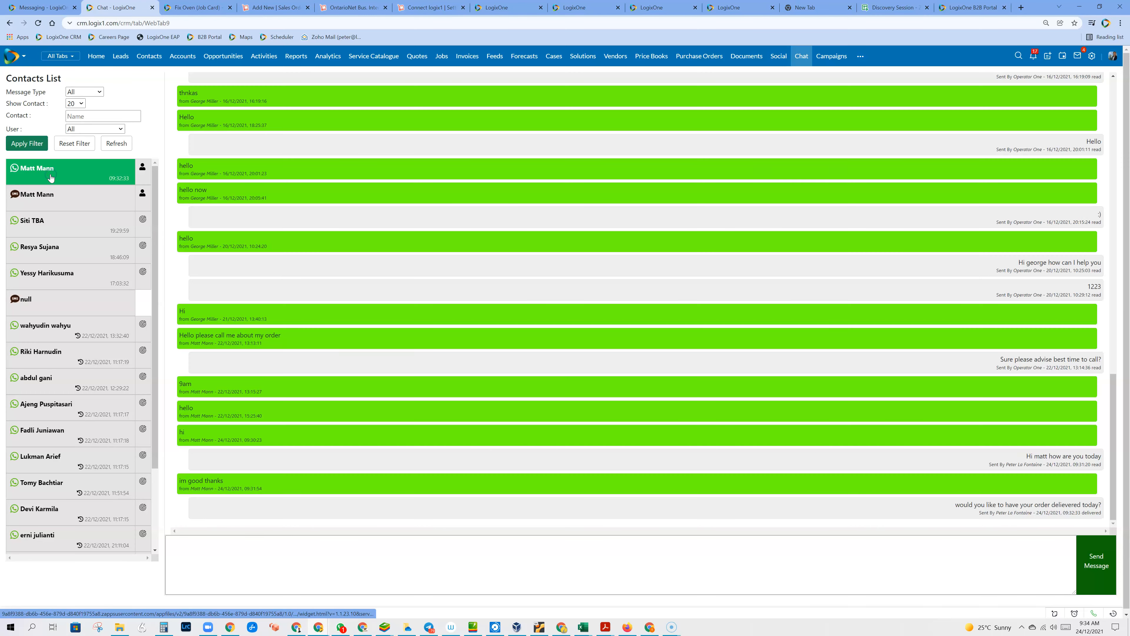